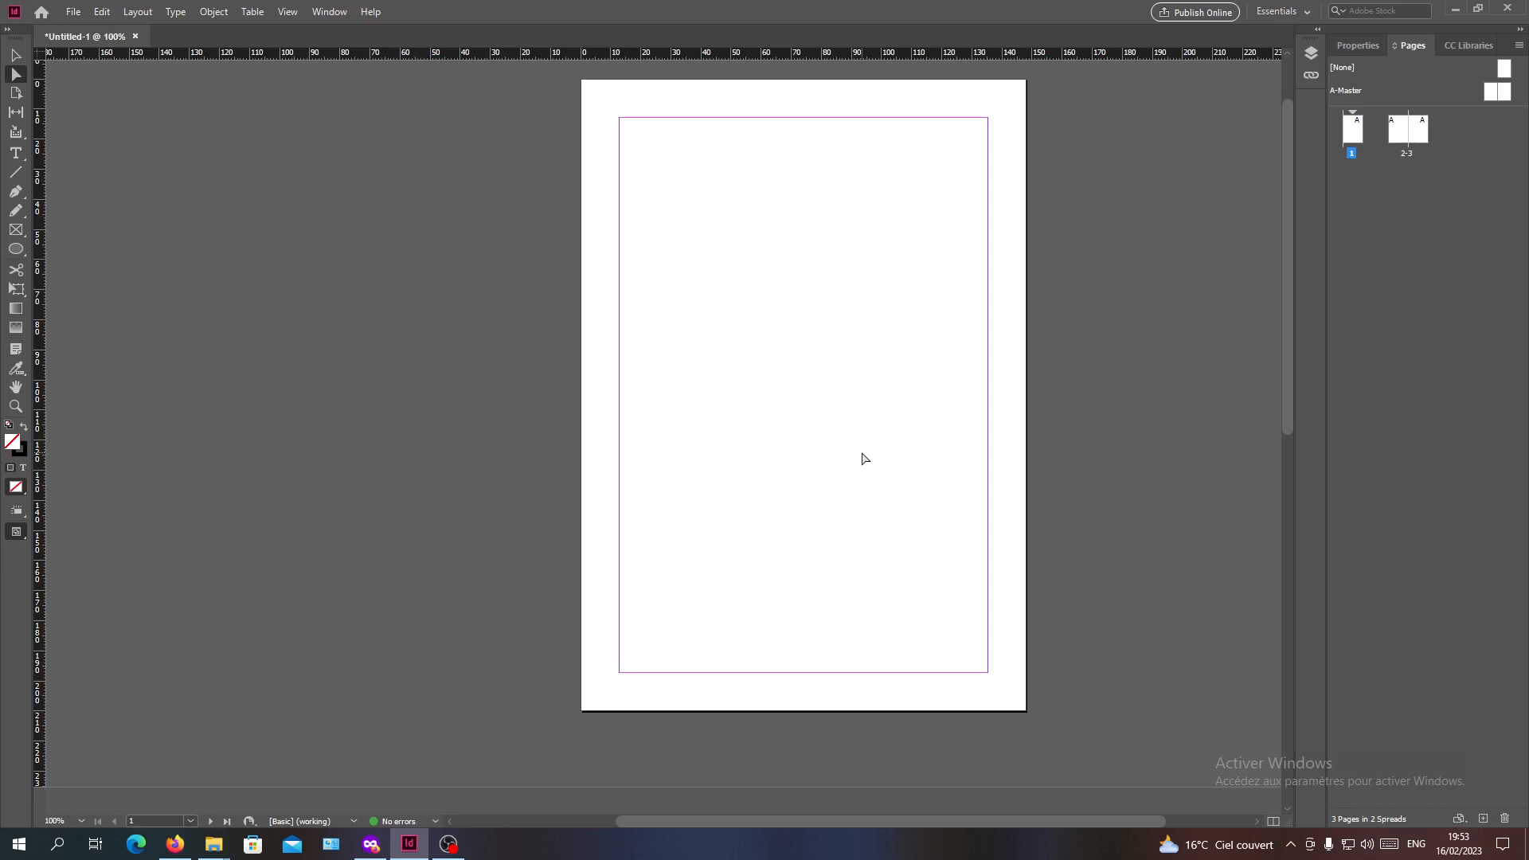
Draw a text frame about 17 × 15 mm in page 1's lower-left margin corner and insert a current page number marker
{"action": "left_click", "coordinate": [15, 152]}
{"action": "left_click_drag", "start_coordinate": [619, 628], "coordinate": [670, 672]}
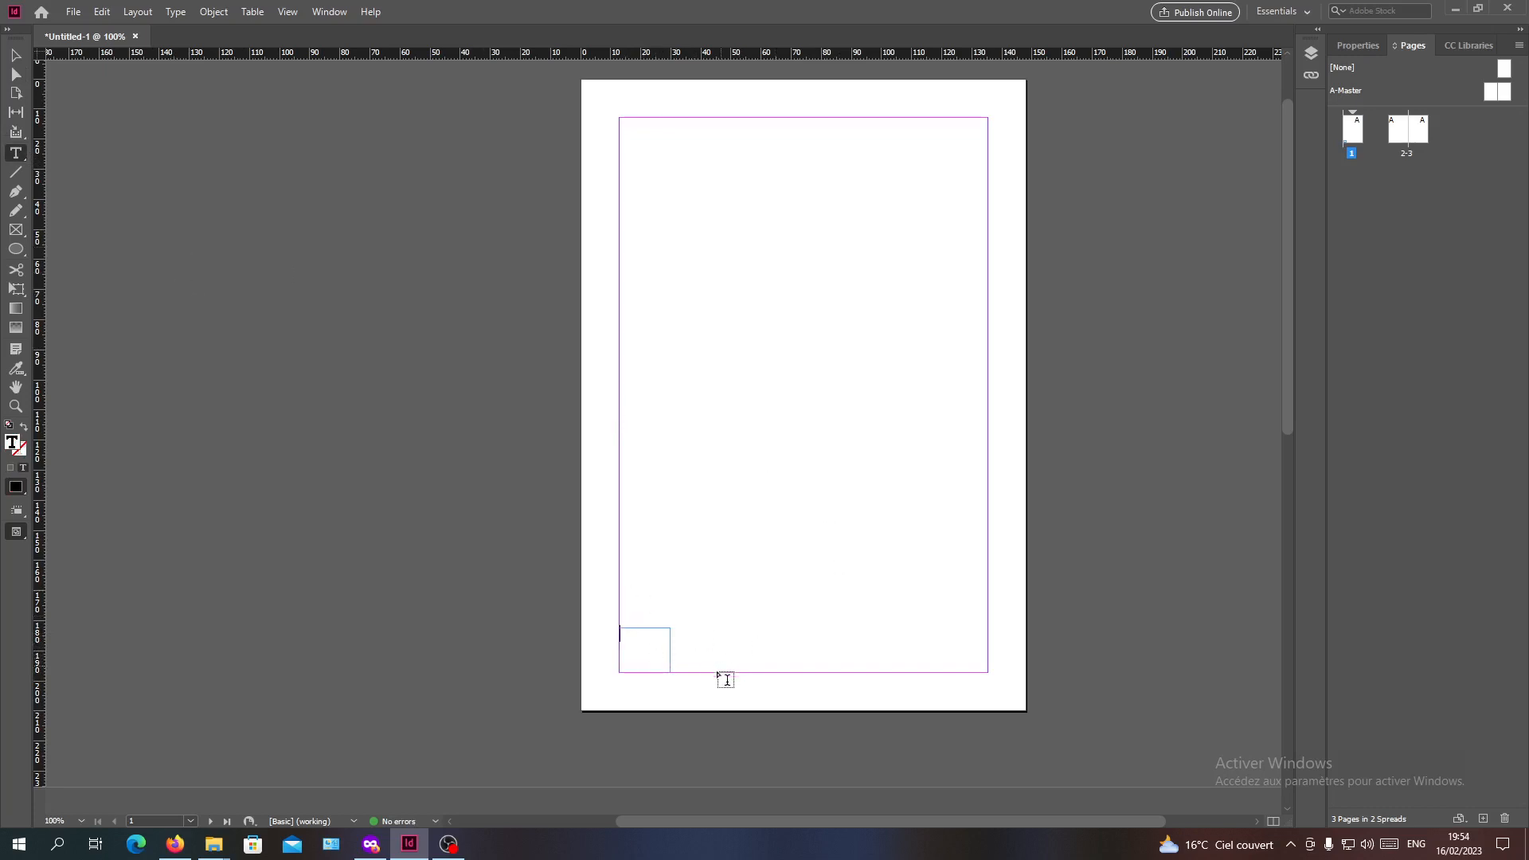
{"action": "left_click", "coordinate": [176, 11]}
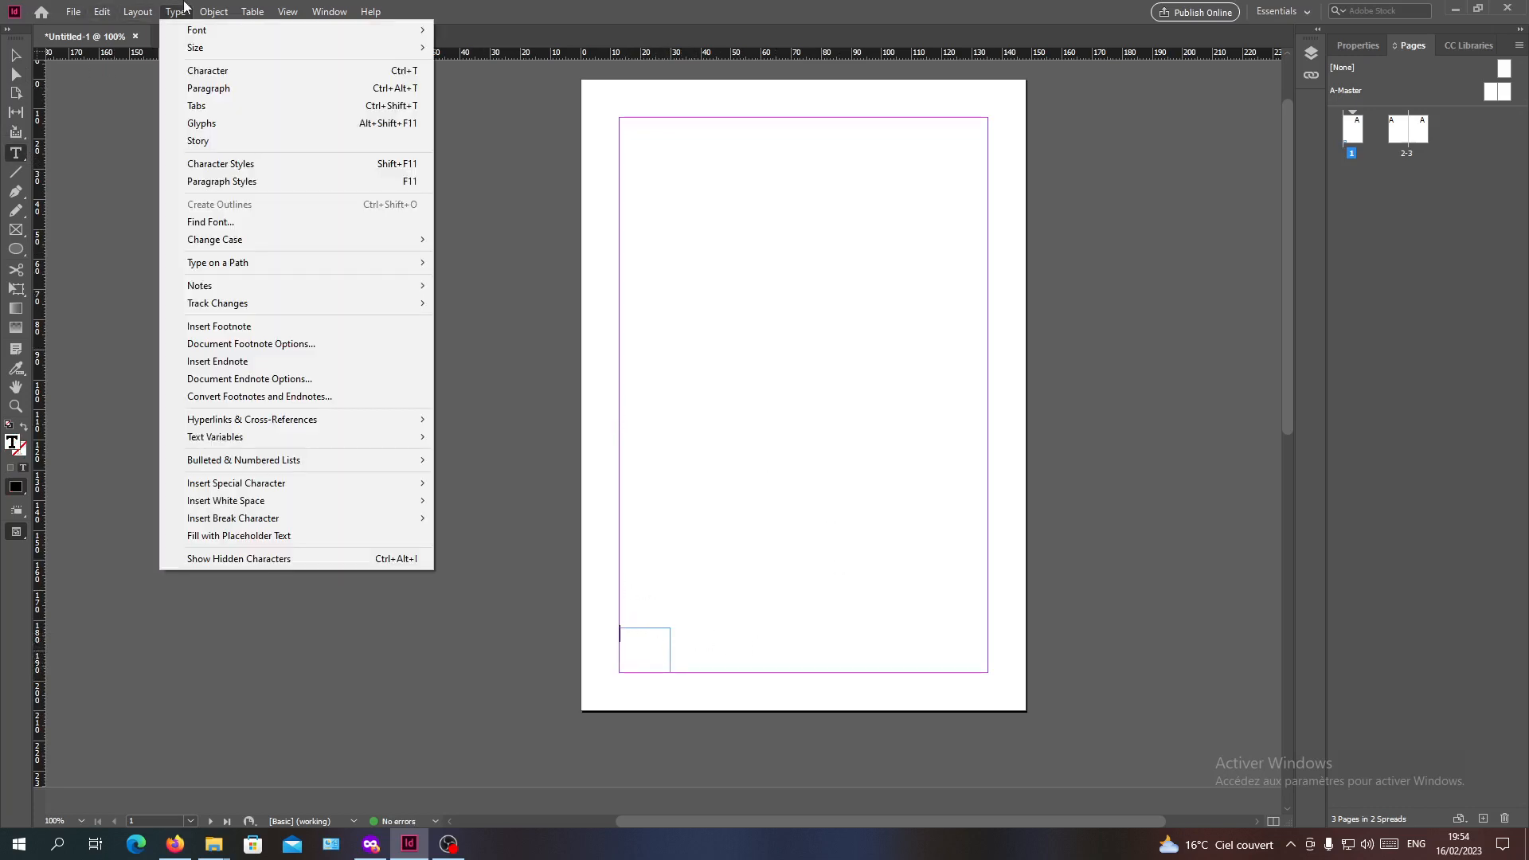
{"action": "mouse_move", "coordinate": [111, 14]}
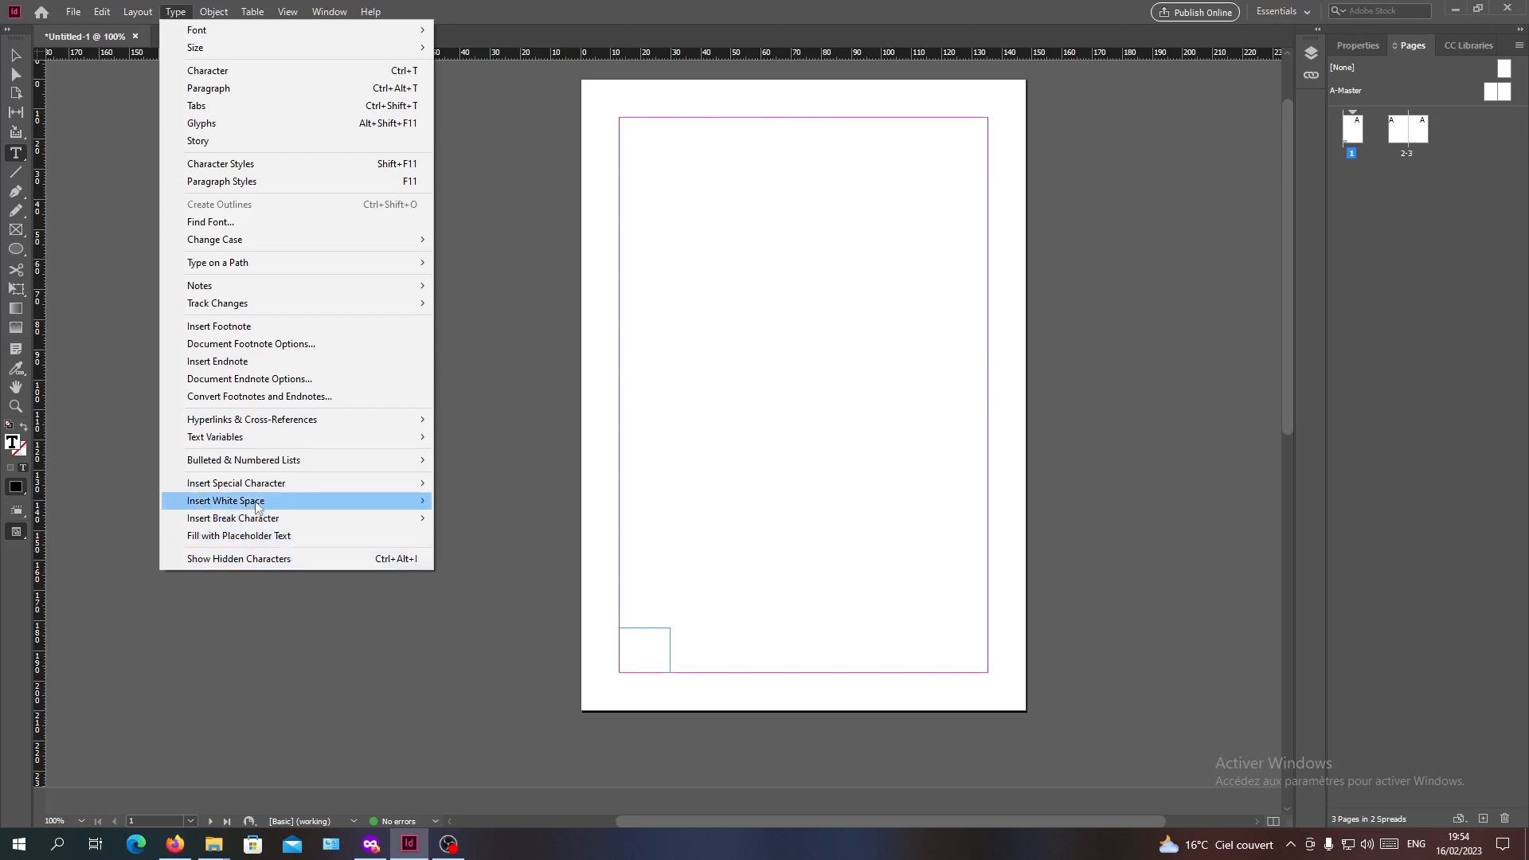
{"action": "mouse_move", "coordinate": [257, 491]}
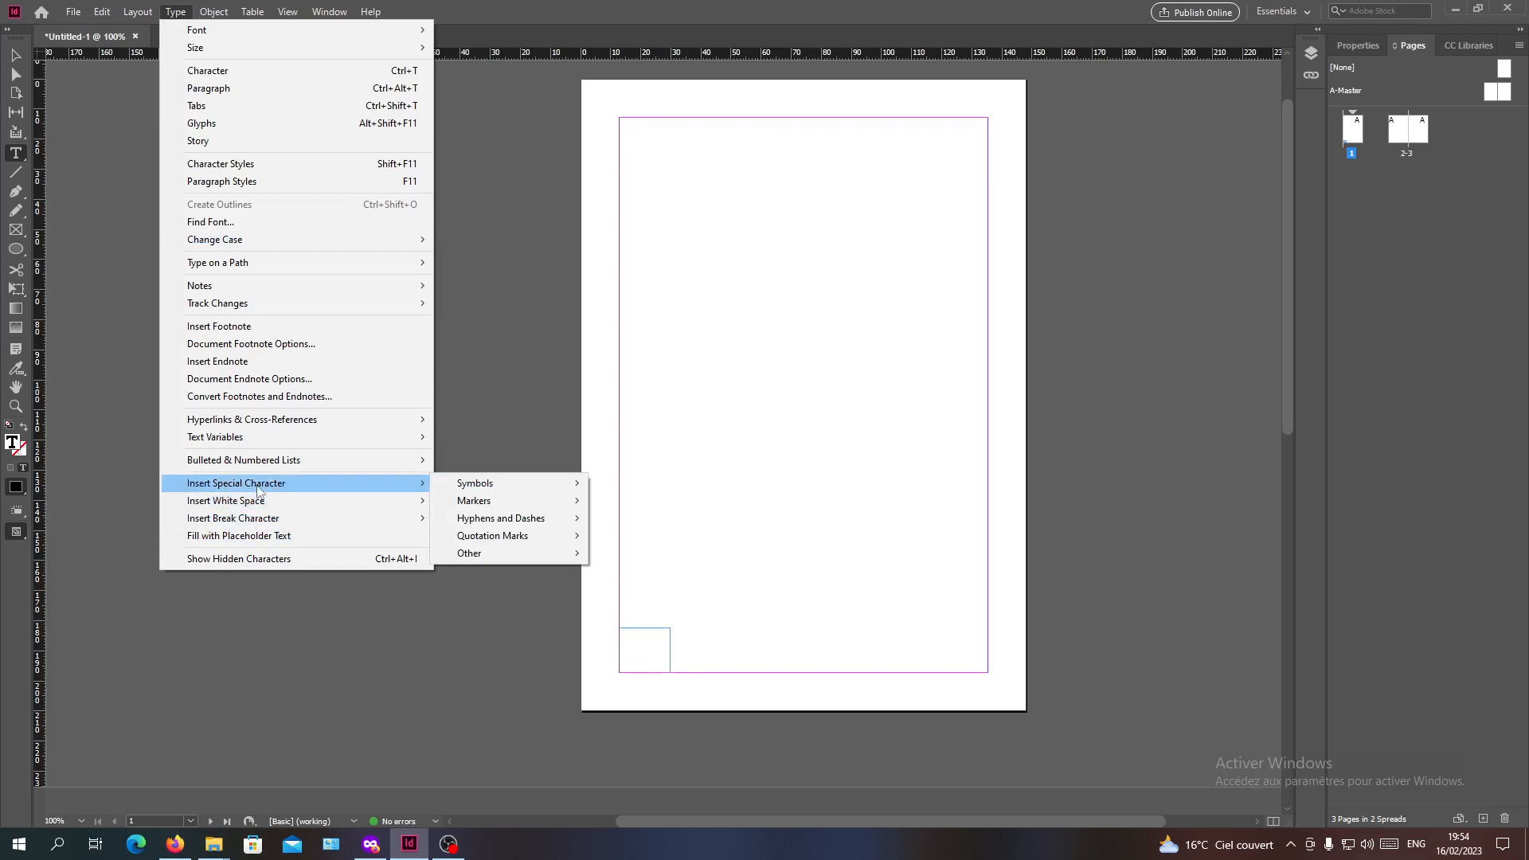
{"action": "mouse_move", "coordinate": [497, 503]}
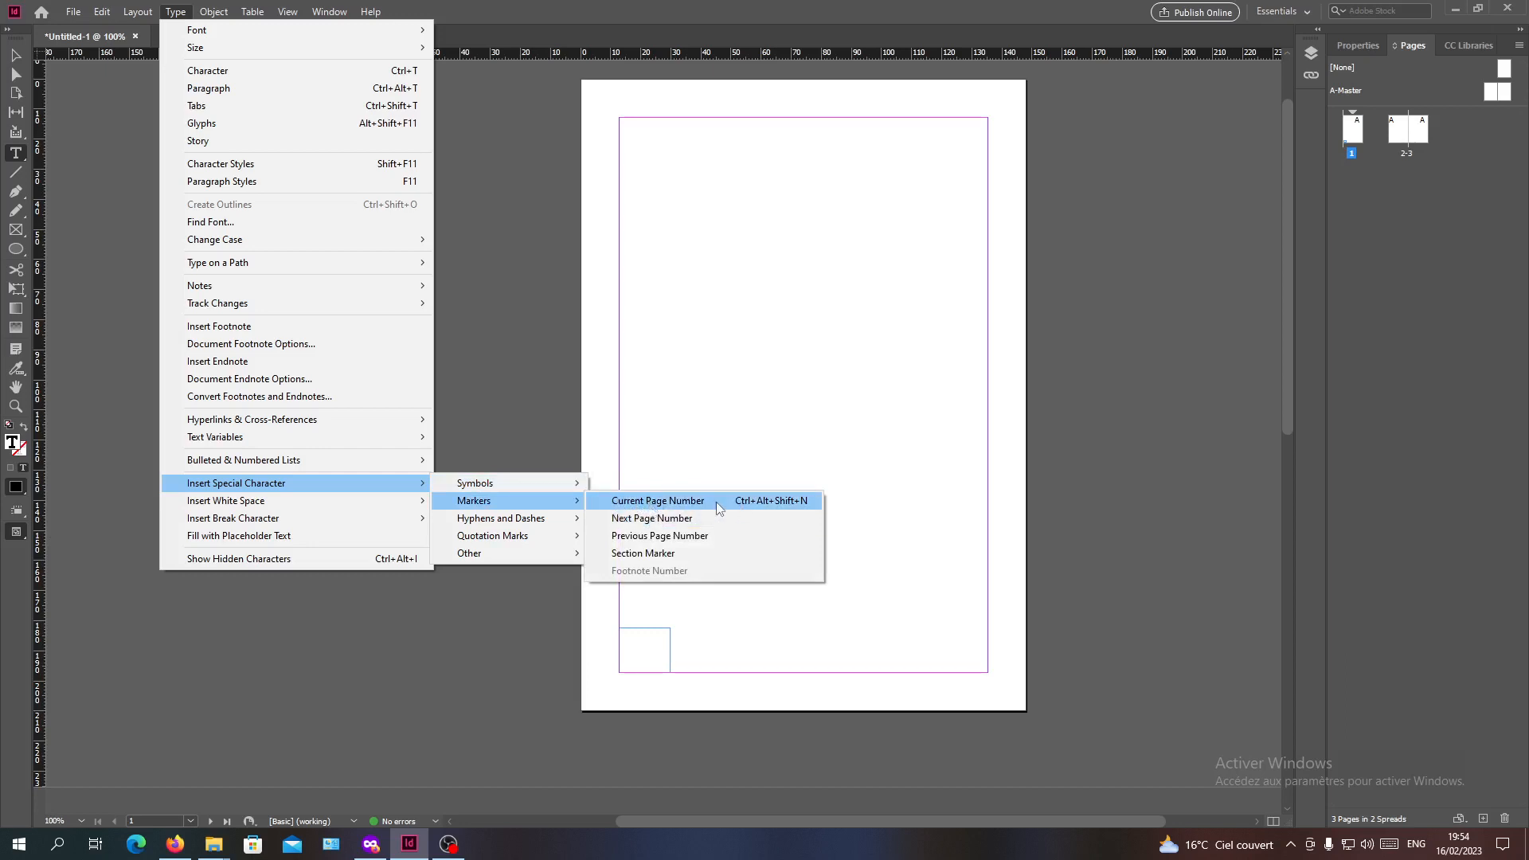
{"action": "left_click", "coordinate": [719, 508]}
Set the font of the page number on page 1 to Lucida Handwriting
{"action": "key", "text": "ctrl+a"}
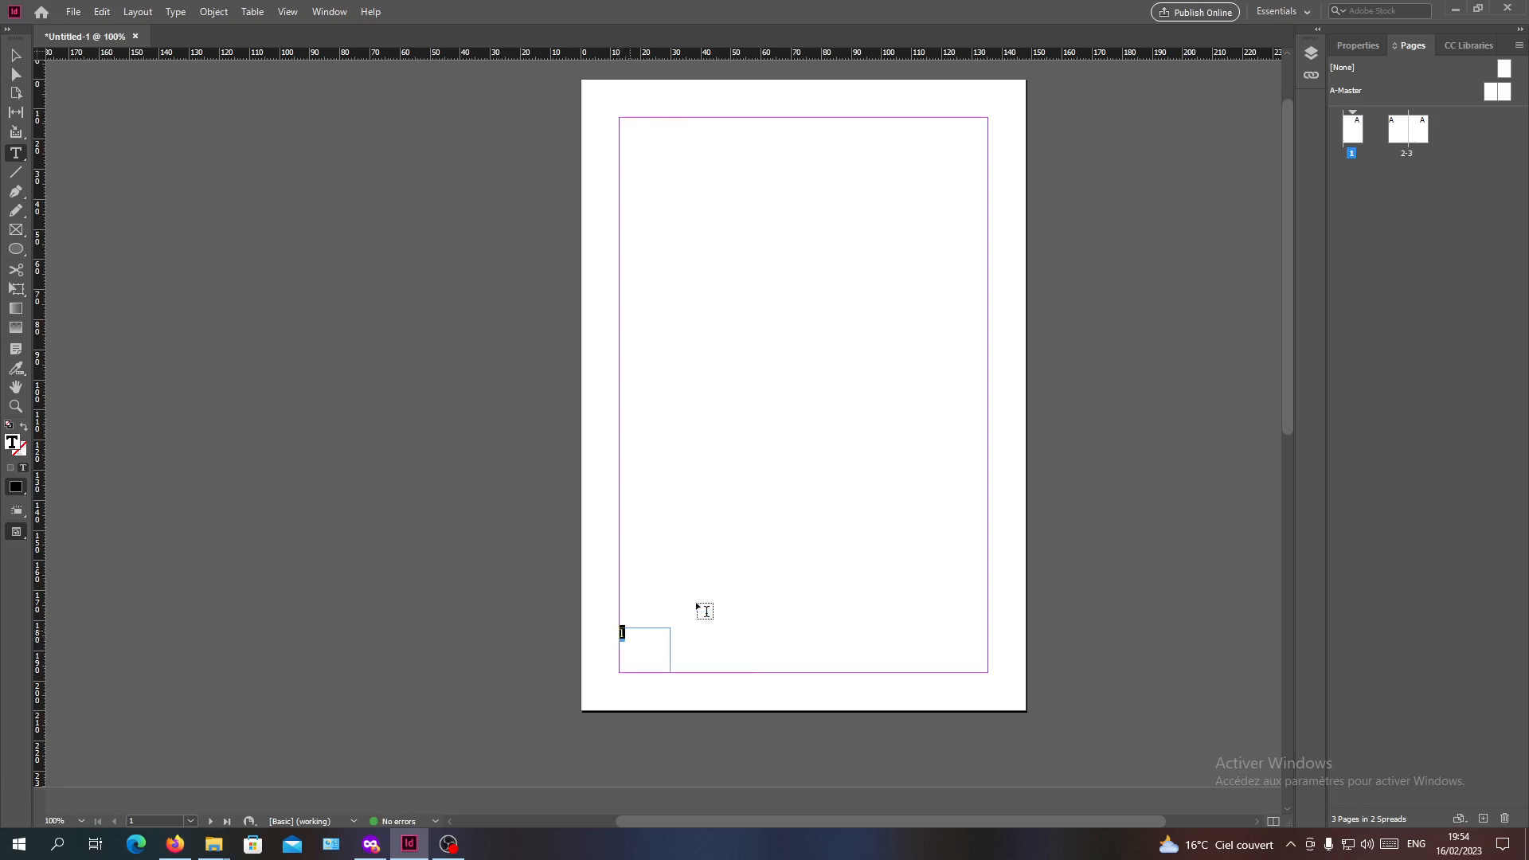
{"action": "left_click", "coordinate": [637, 658]}
{"action": "left_click", "coordinate": [1364, 44]}
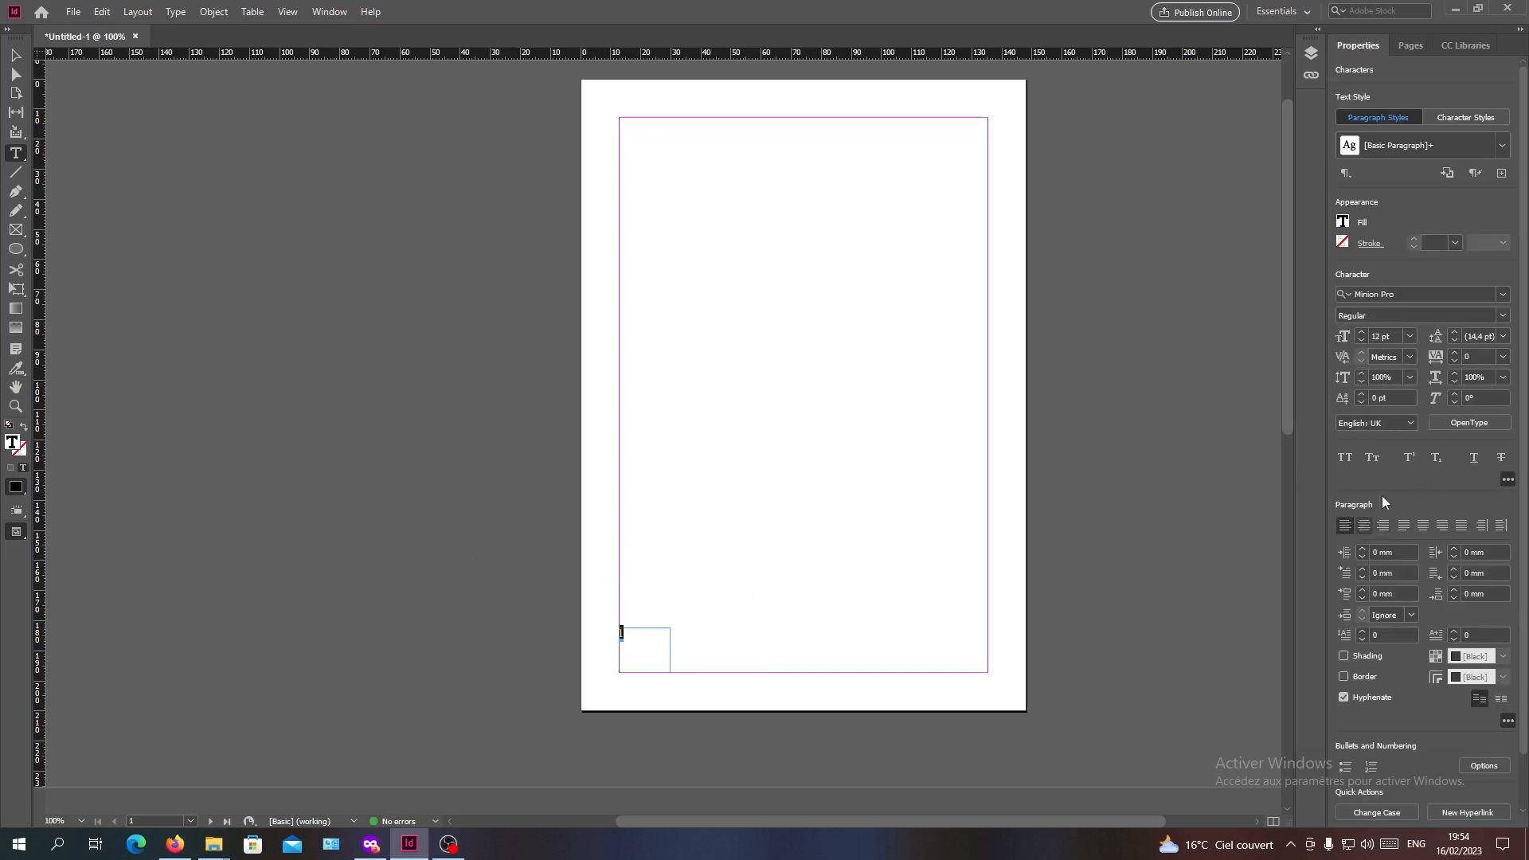
{"action": "left_click", "coordinate": [1502, 294]}
{"action": "left_click", "coordinate": [1354, 451]}
Set the font size of the page number on page 1 to 27 pt
{"action": "left_click", "coordinate": [1409, 336]}
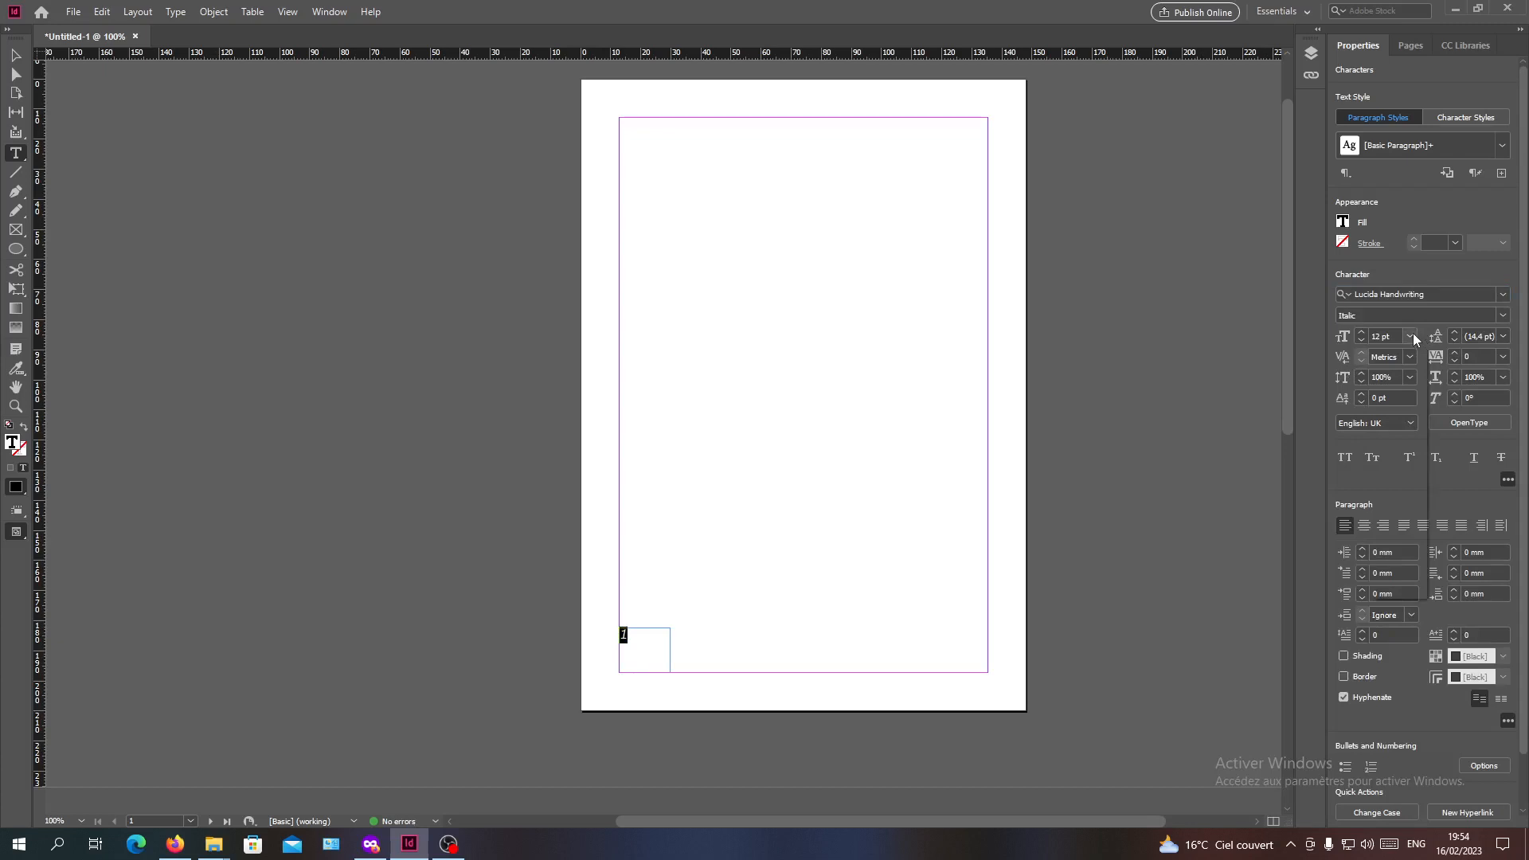
{"action": "left_click", "coordinate": [1389, 581]}
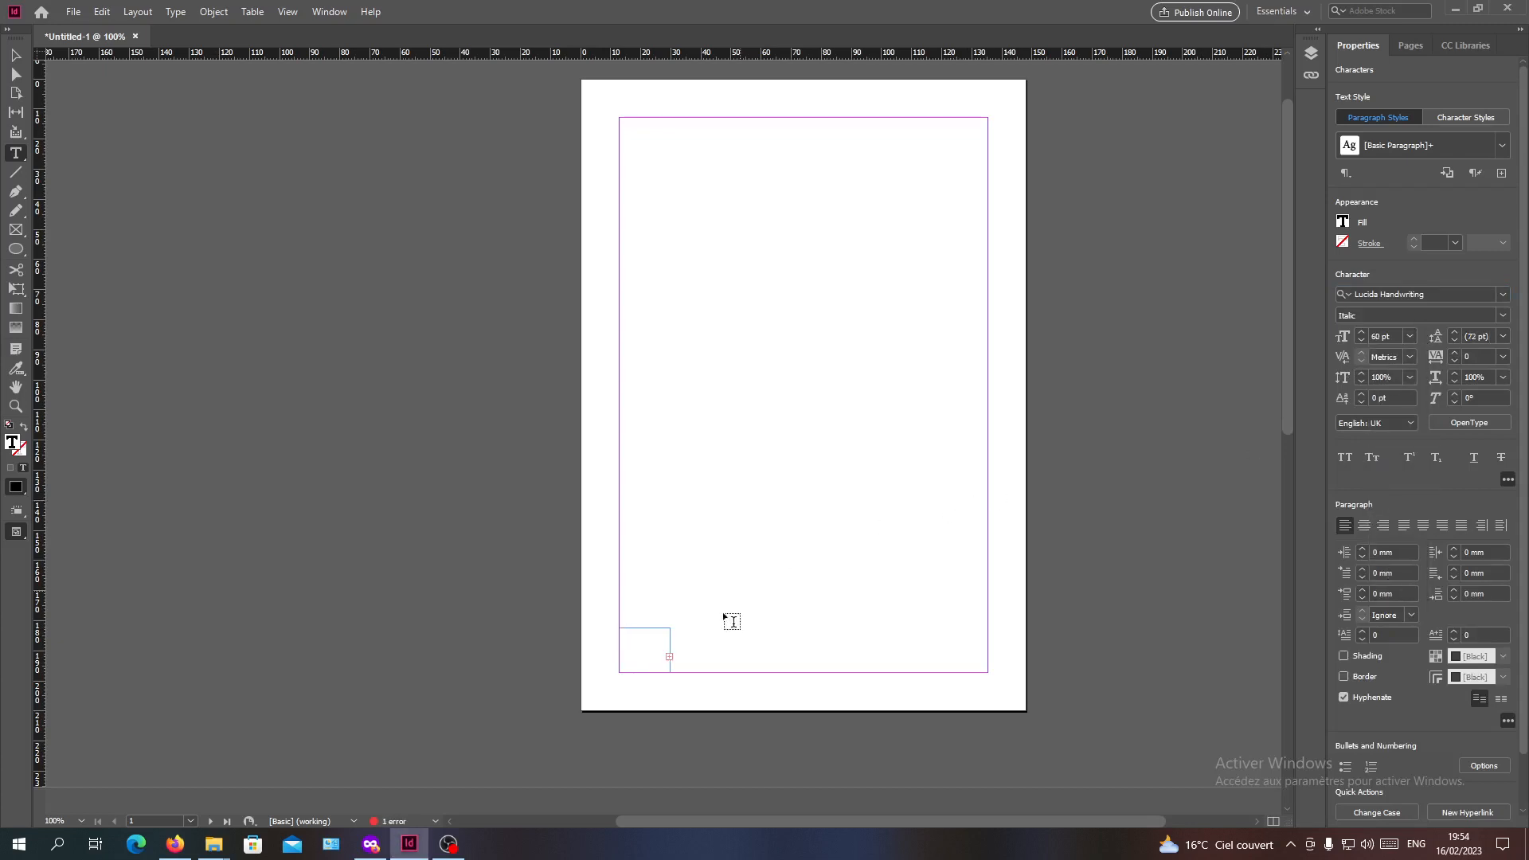
{"action": "left_click", "coordinate": [1411, 342]}
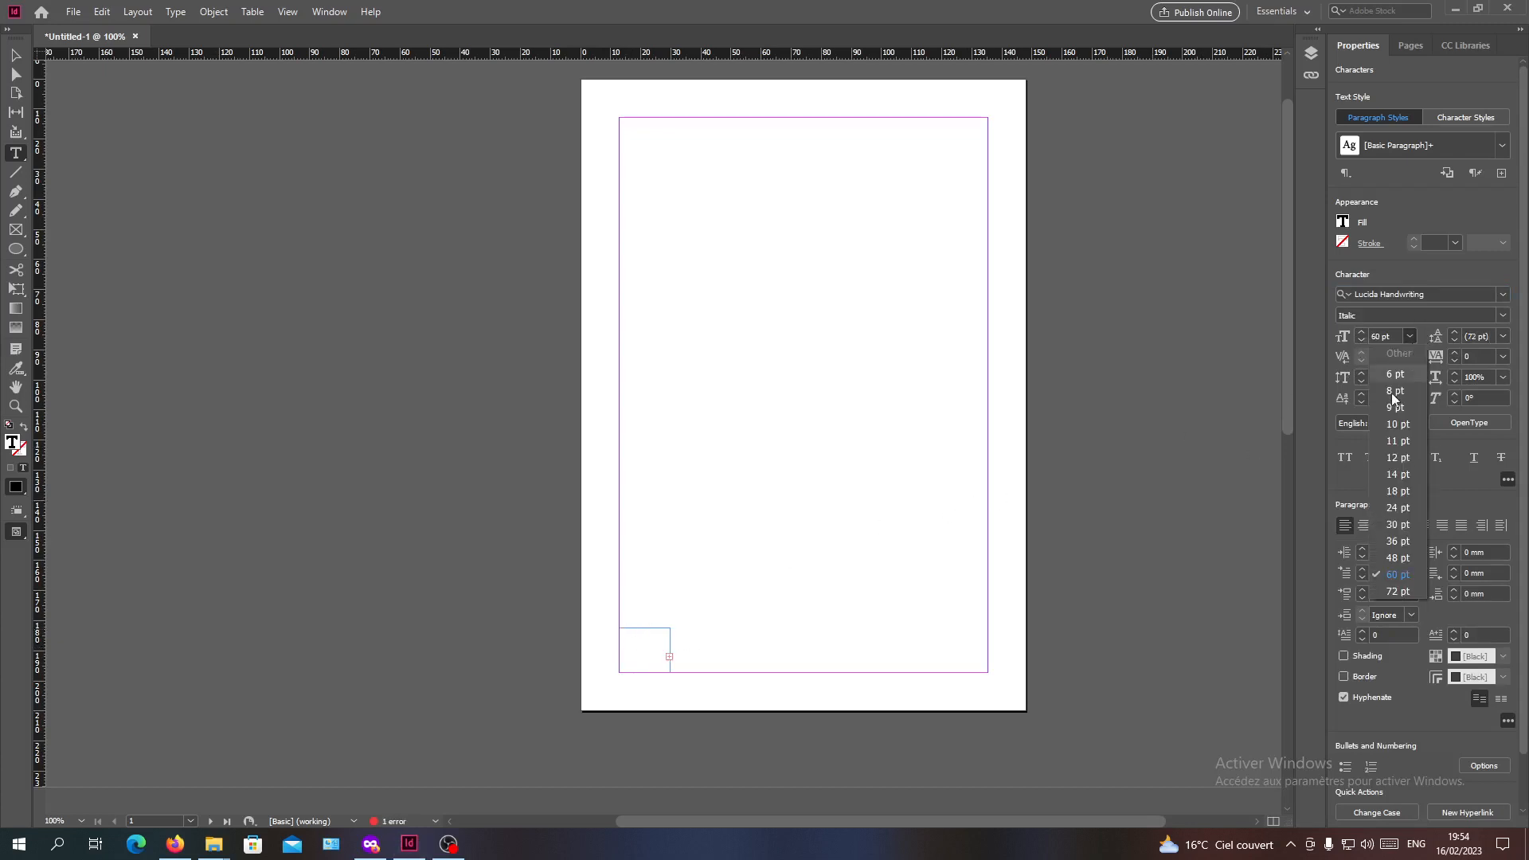
{"action": "left_click", "coordinate": [1388, 471]}
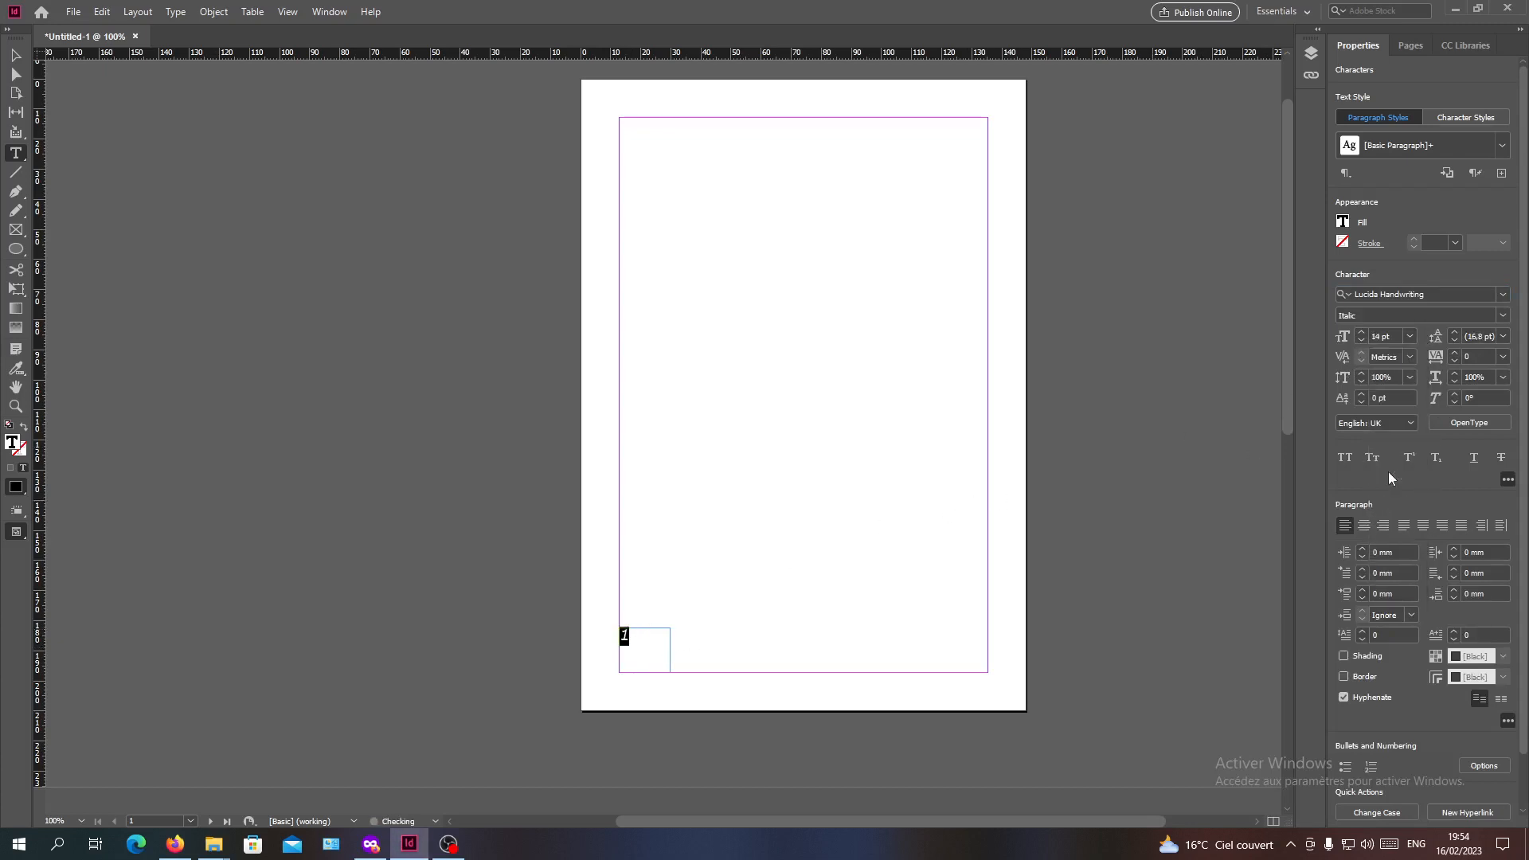
{"action": "left_click", "coordinate": [1361, 332]}
{"action": "left_click", "coordinate": [1361, 332]}
{"action": "left_click", "coordinate": [1361, 332]}
{"action": "left_click", "coordinate": [1360, 332]}
{"action": "left_click", "coordinate": [15, 55]}
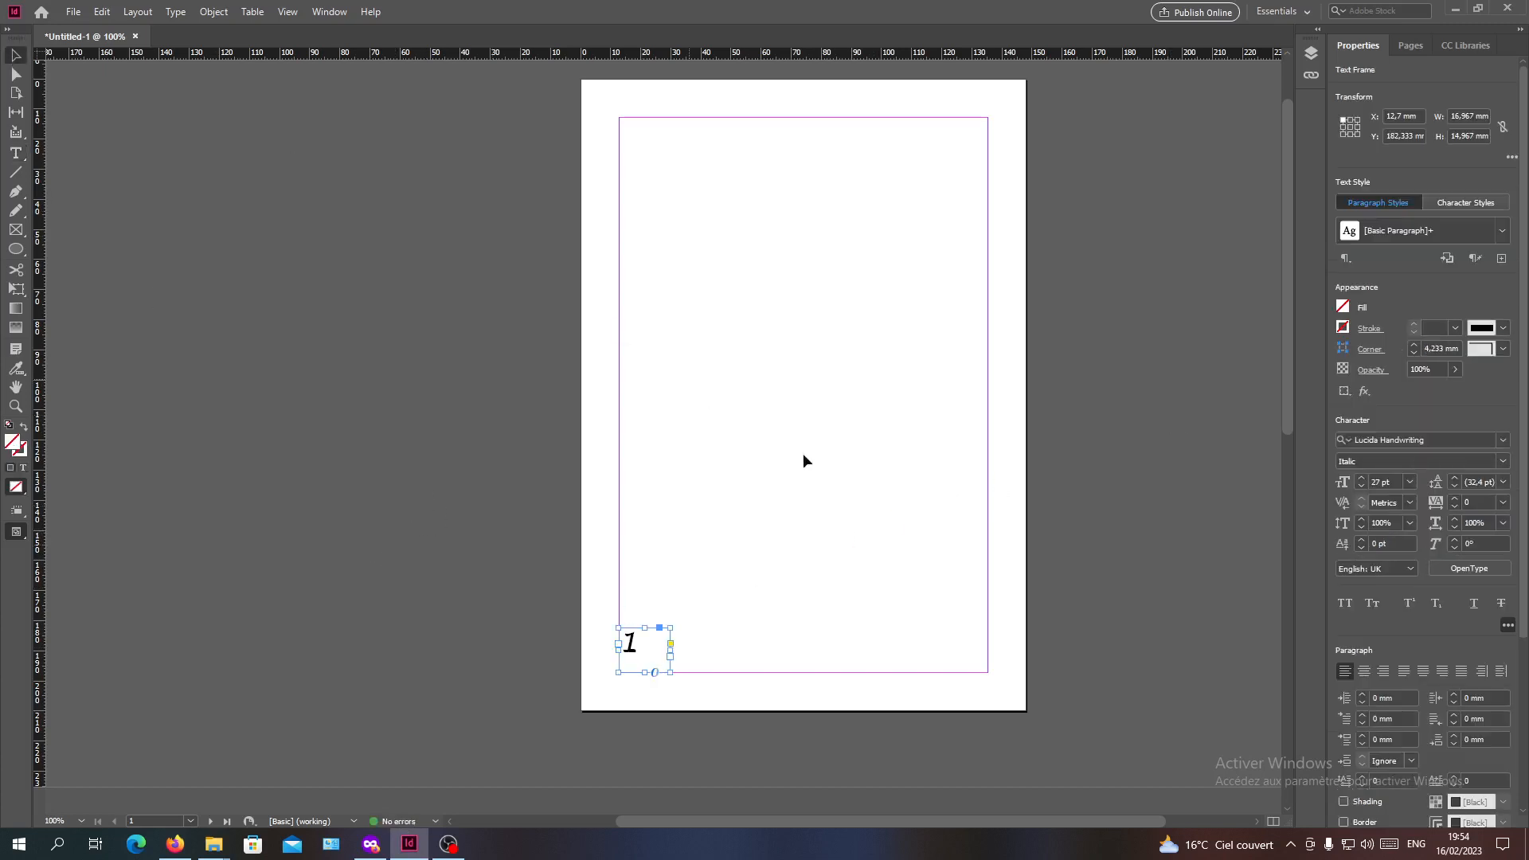
{"action": "left_click", "coordinate": [690, 618]}
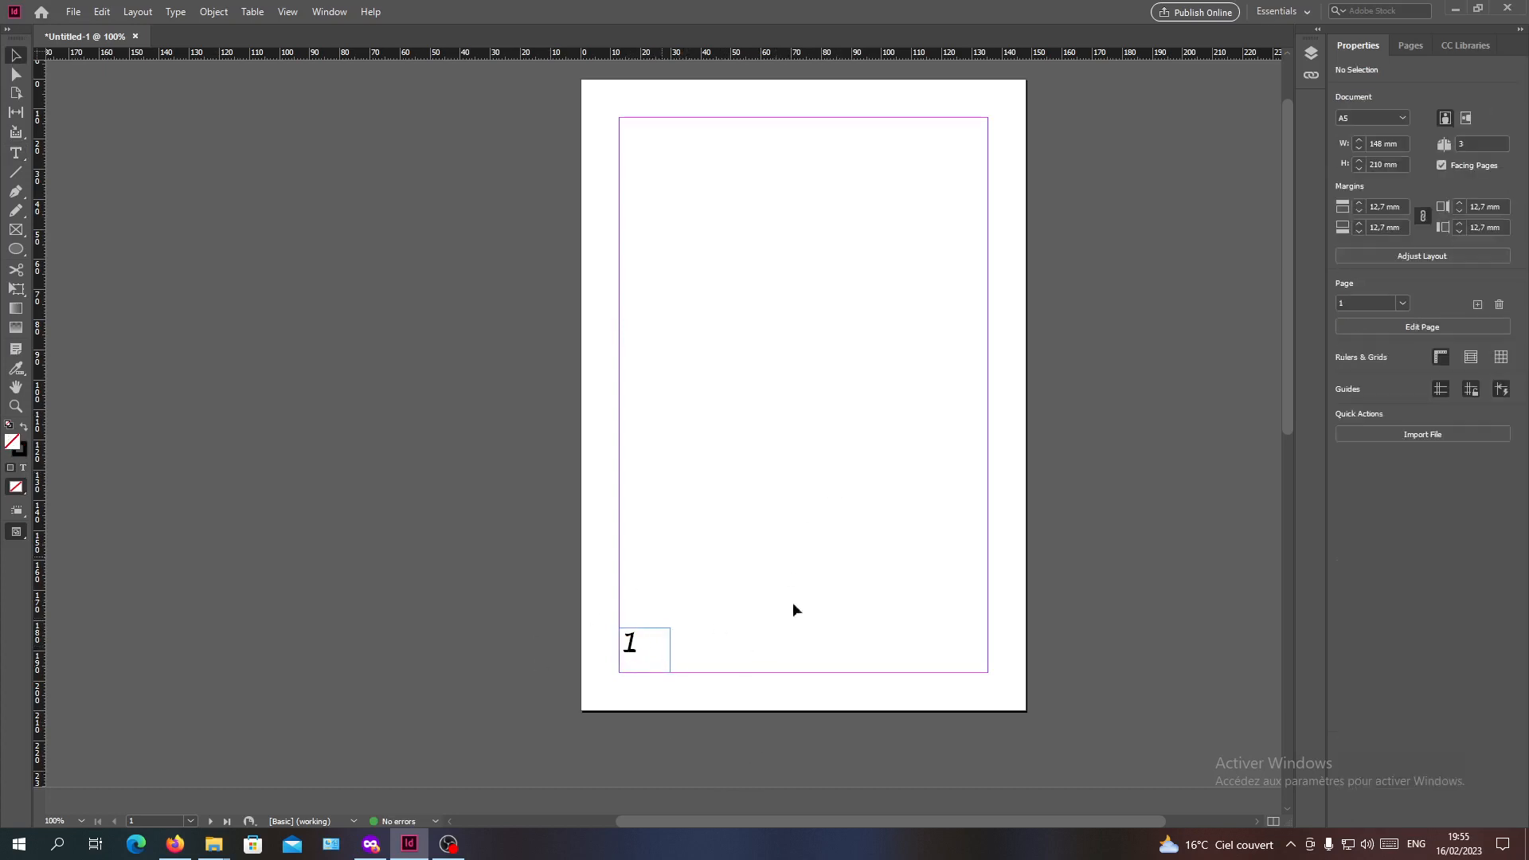
Delete the page number text frame from page 1
{"action": "left_click", "coordinate": [1417, 51]}
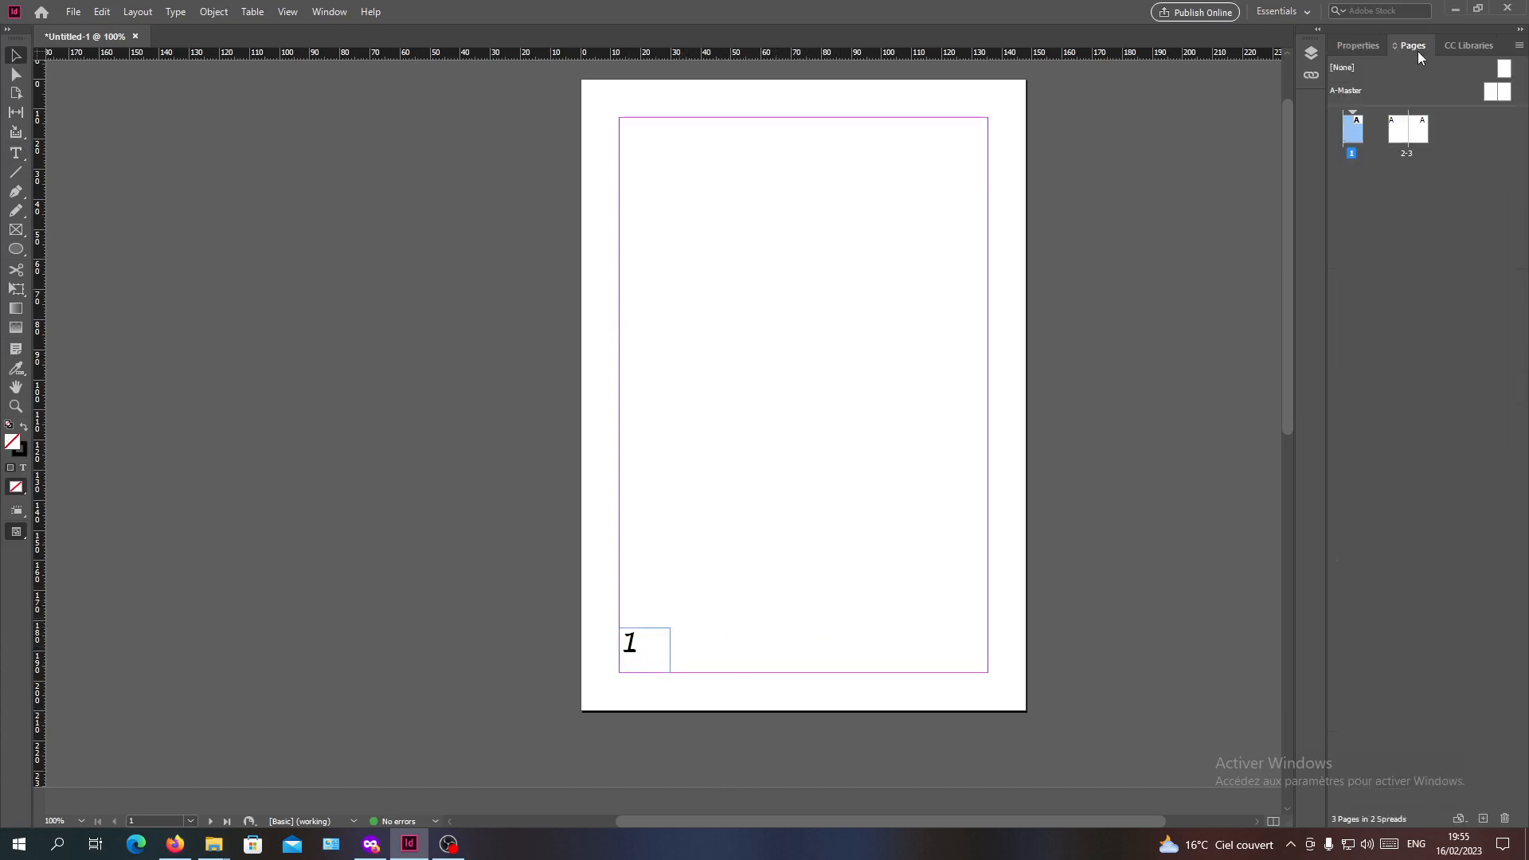
{"action": "left_click", "coordinate": [1458, 300]}
{"action": "left_click", "coordinate": [635, 654]}
{"action": "key", "text": "Delete"}
Open the left page of the A-Master spread for editing
{"action": "left_click", "coordinate": [1351, 138]}
{"action": "left_click", "coordinate": [1360, 174]}
{"action": "left_click", "coordinate": [1359, 129]}
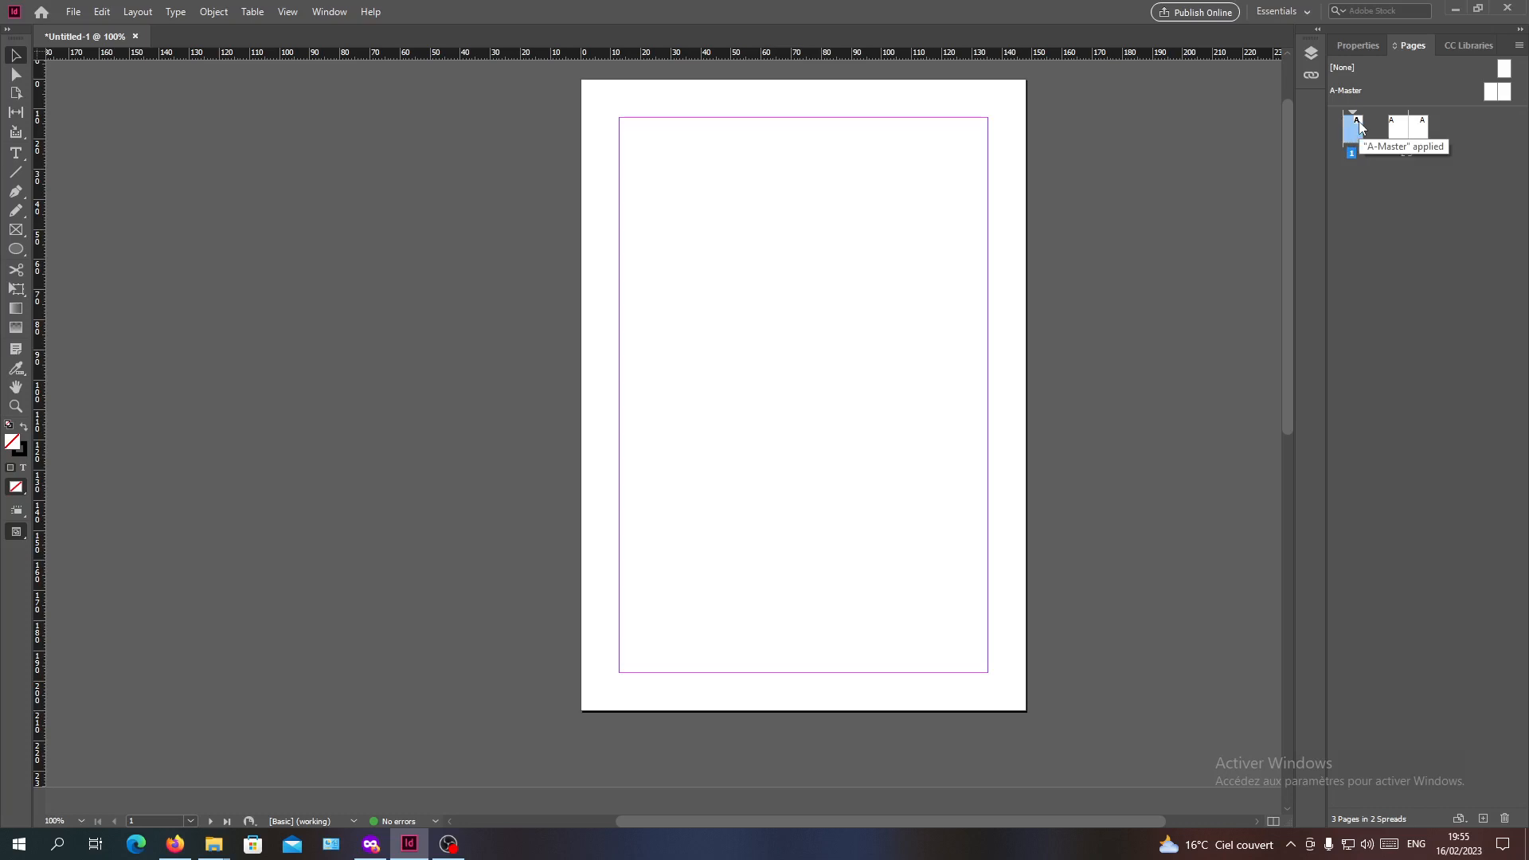
{"action": "left_click", "coordinate": [1340, 93]}
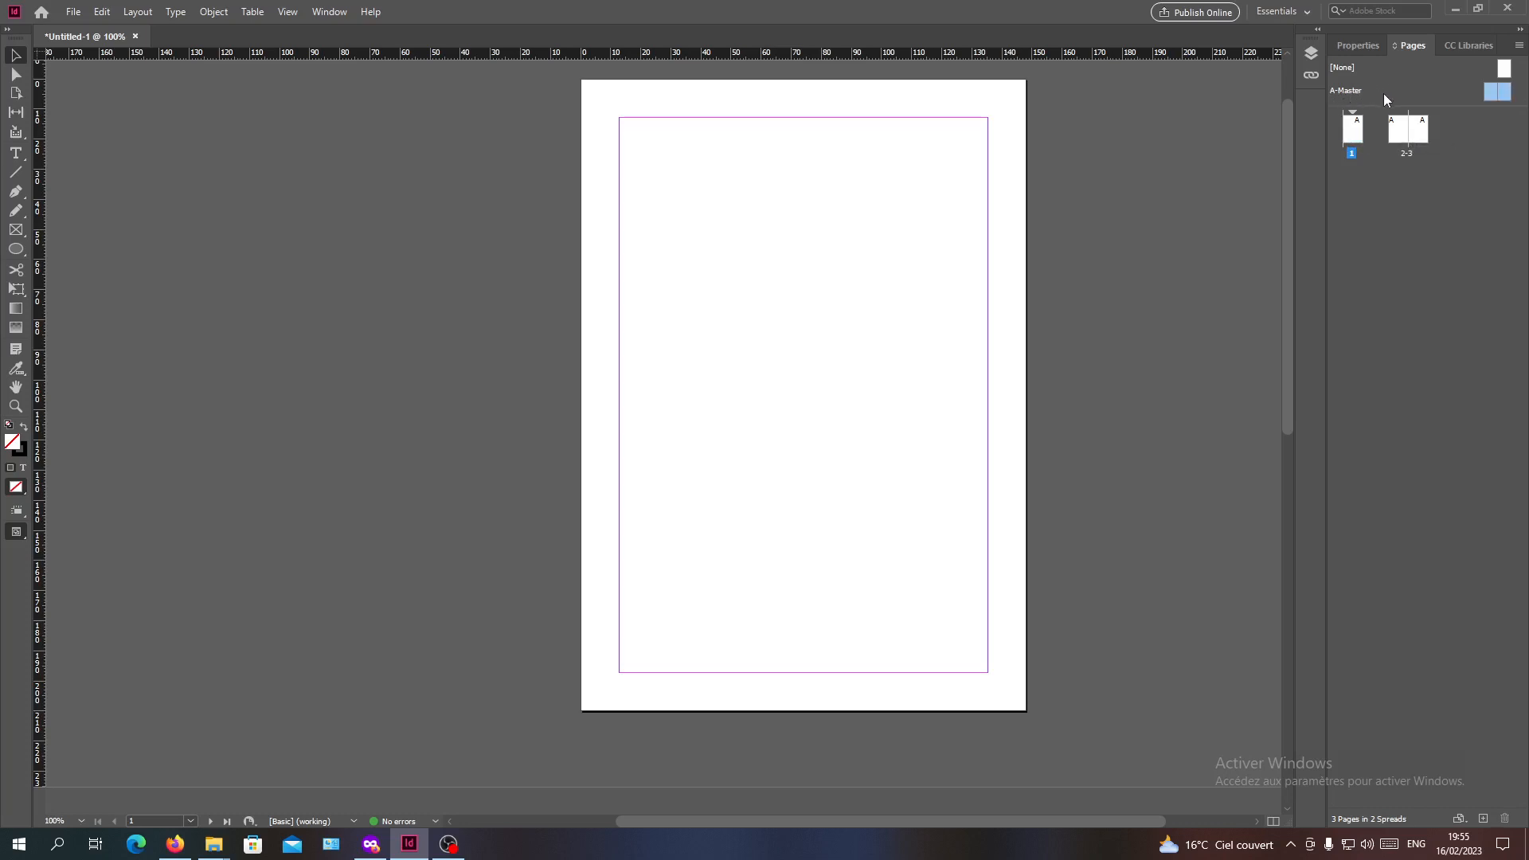
{"action": "double_click", "coordinate": [1499, 94]}
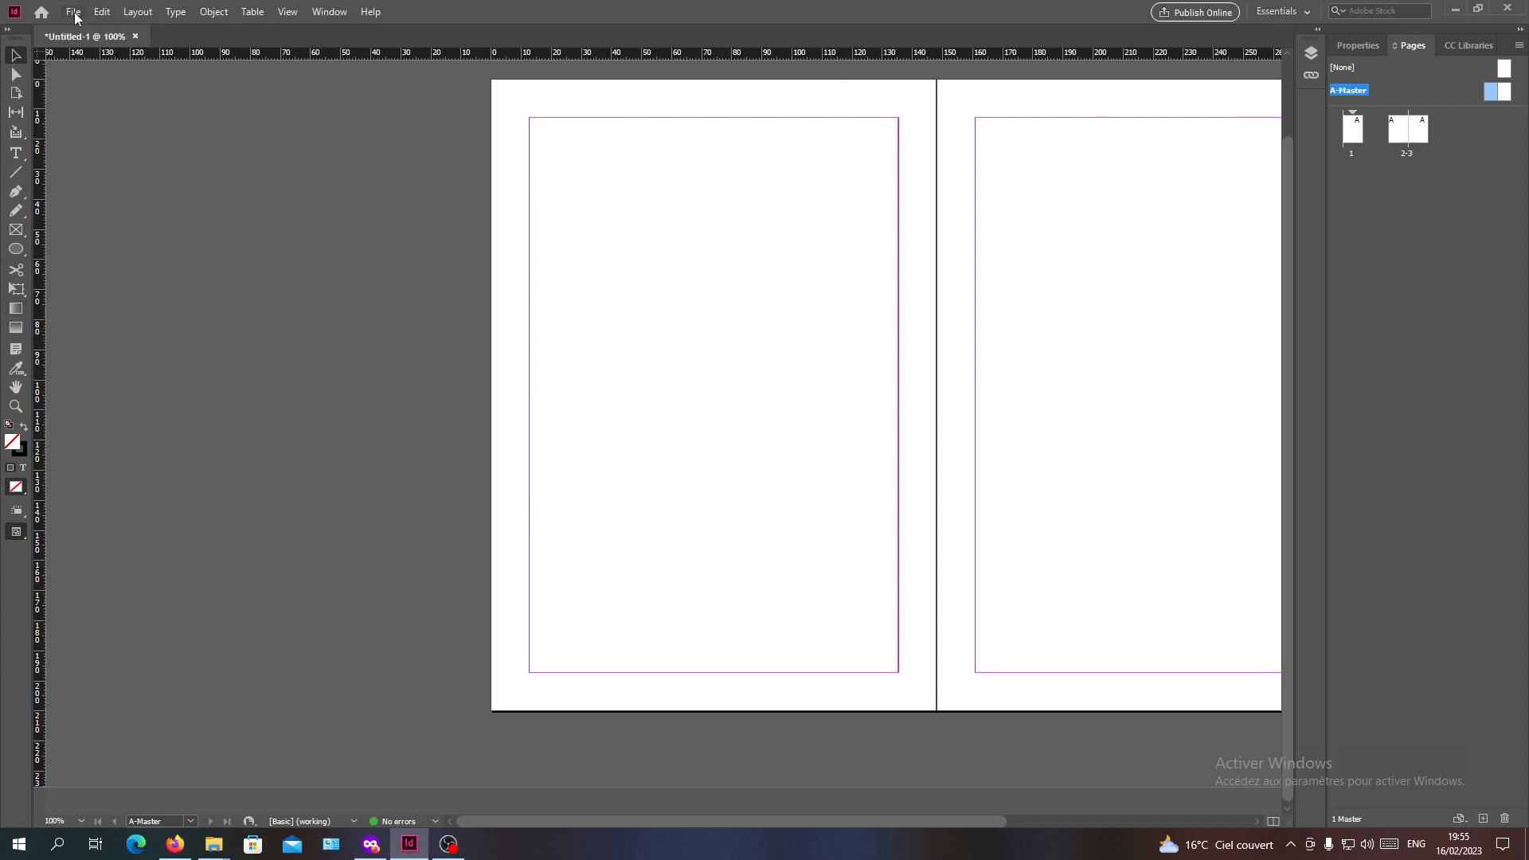
Draw a small text frame in the left master page's lower-left margin corner and insert a current page number marker
{"action": "left_click", "coordinate": [15, 153]}
{"action": "left_click_drag", "start_coordinate": [530, 620], "coordinate": [585, 672]}
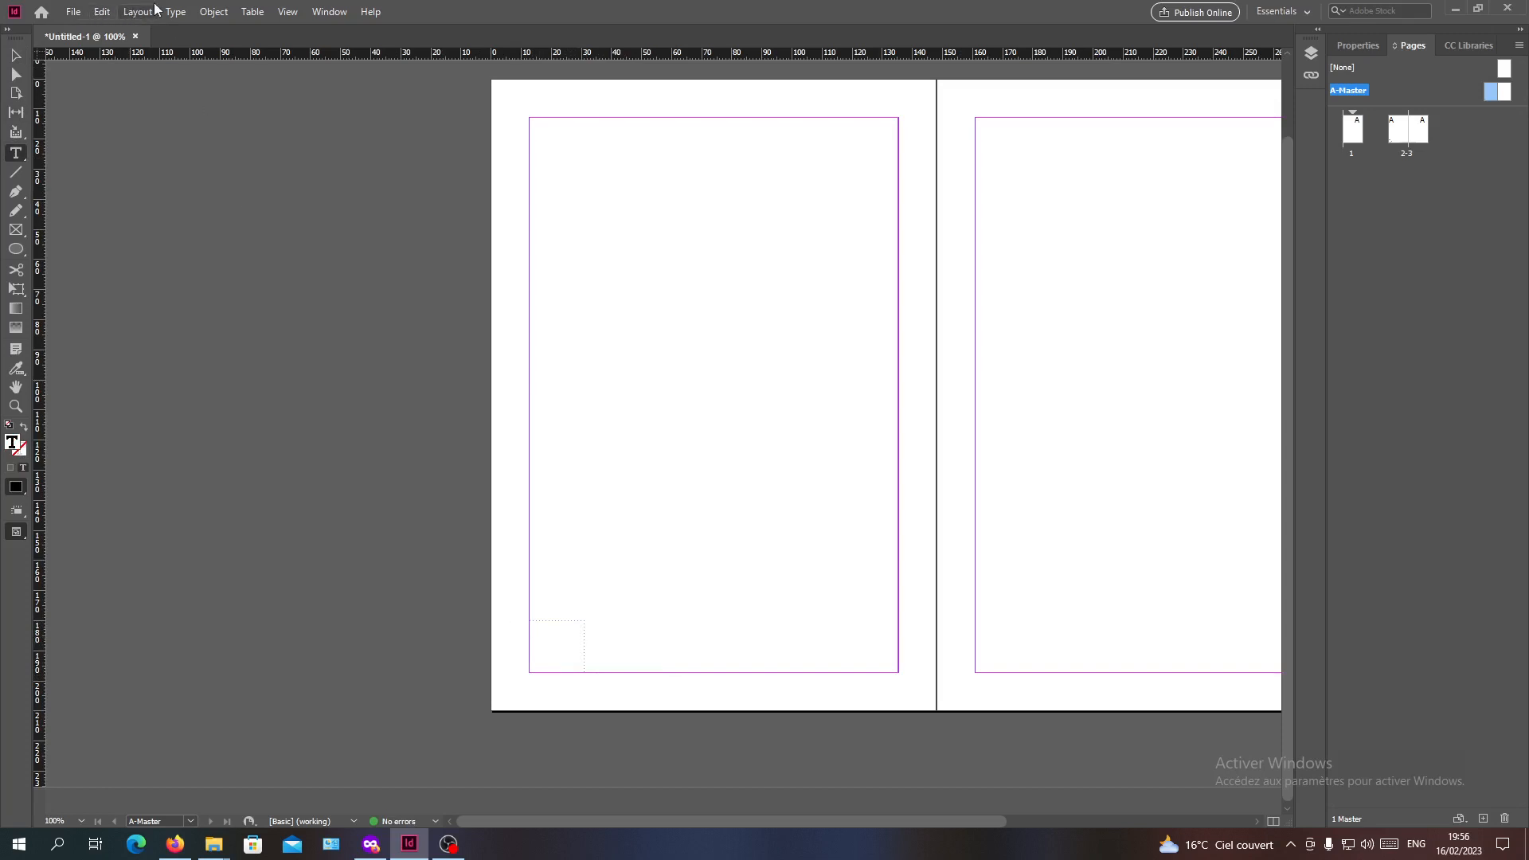
{"action": "left_click", "coordinate": [175, 12]}
{"action": "mouse_move", "coordinate": [342, 484]}
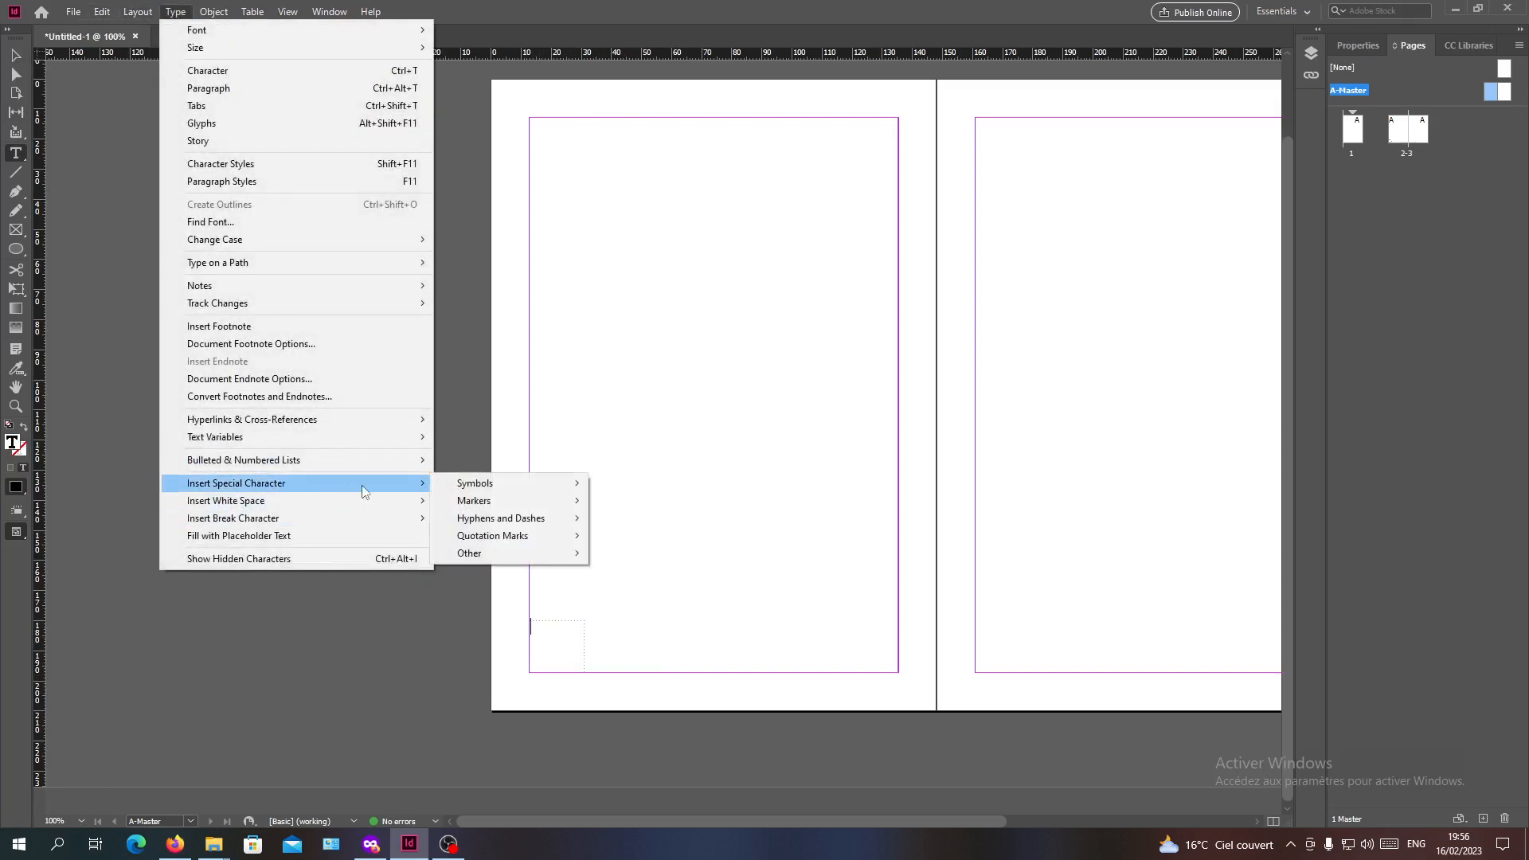
{"action": "mouse_move", "coordinate": [495, 503]}
{"action": "left_click", "coordinate": [624, 501]}
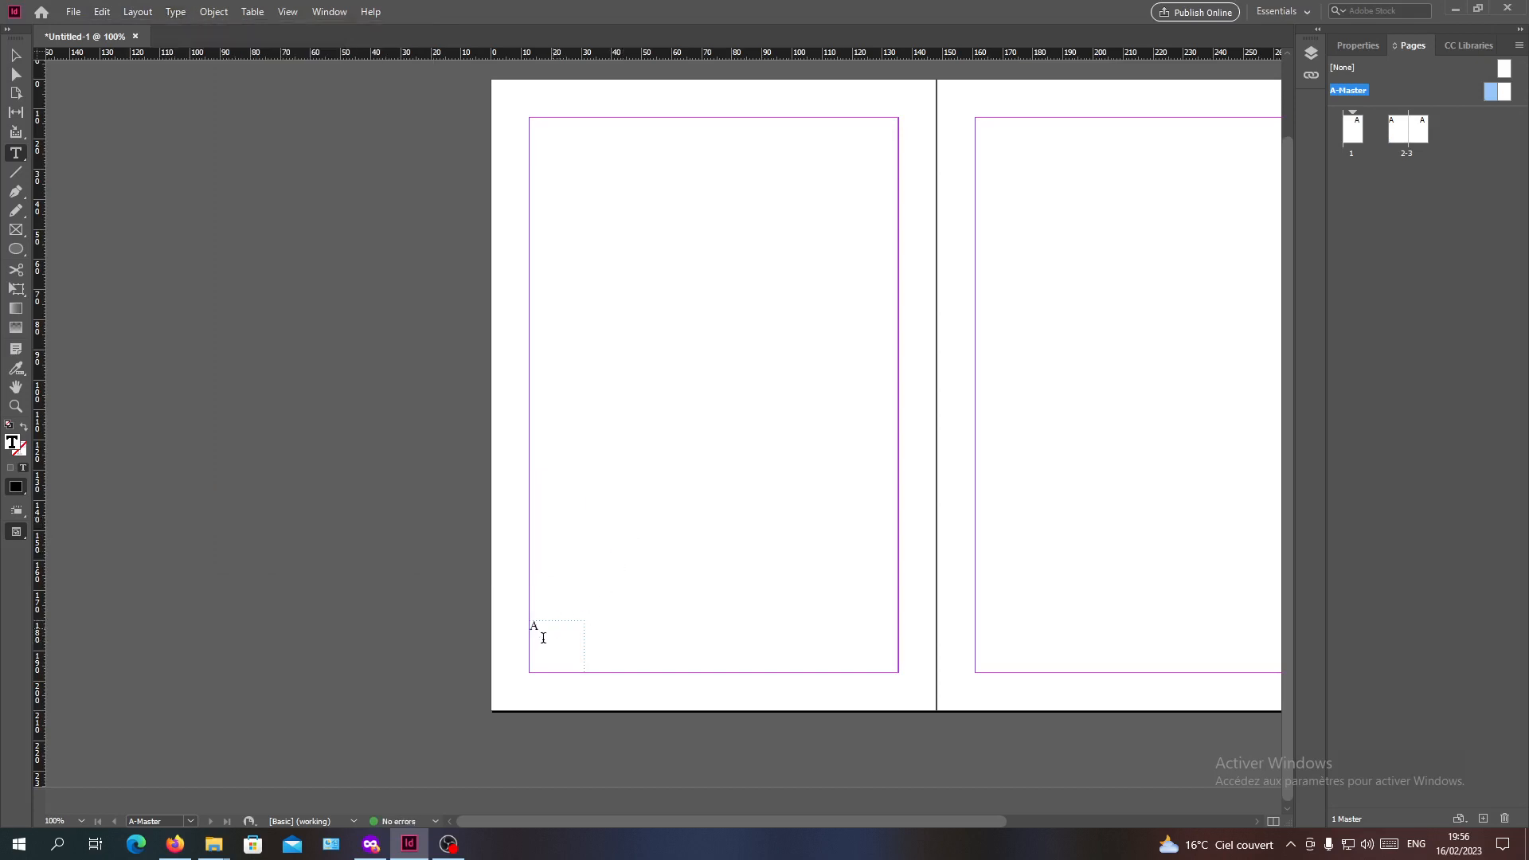
Copy the page number frame to the right master page and align it with the lower-right margin corner
{"action": "left_click", "coordinate": [16, 55]}
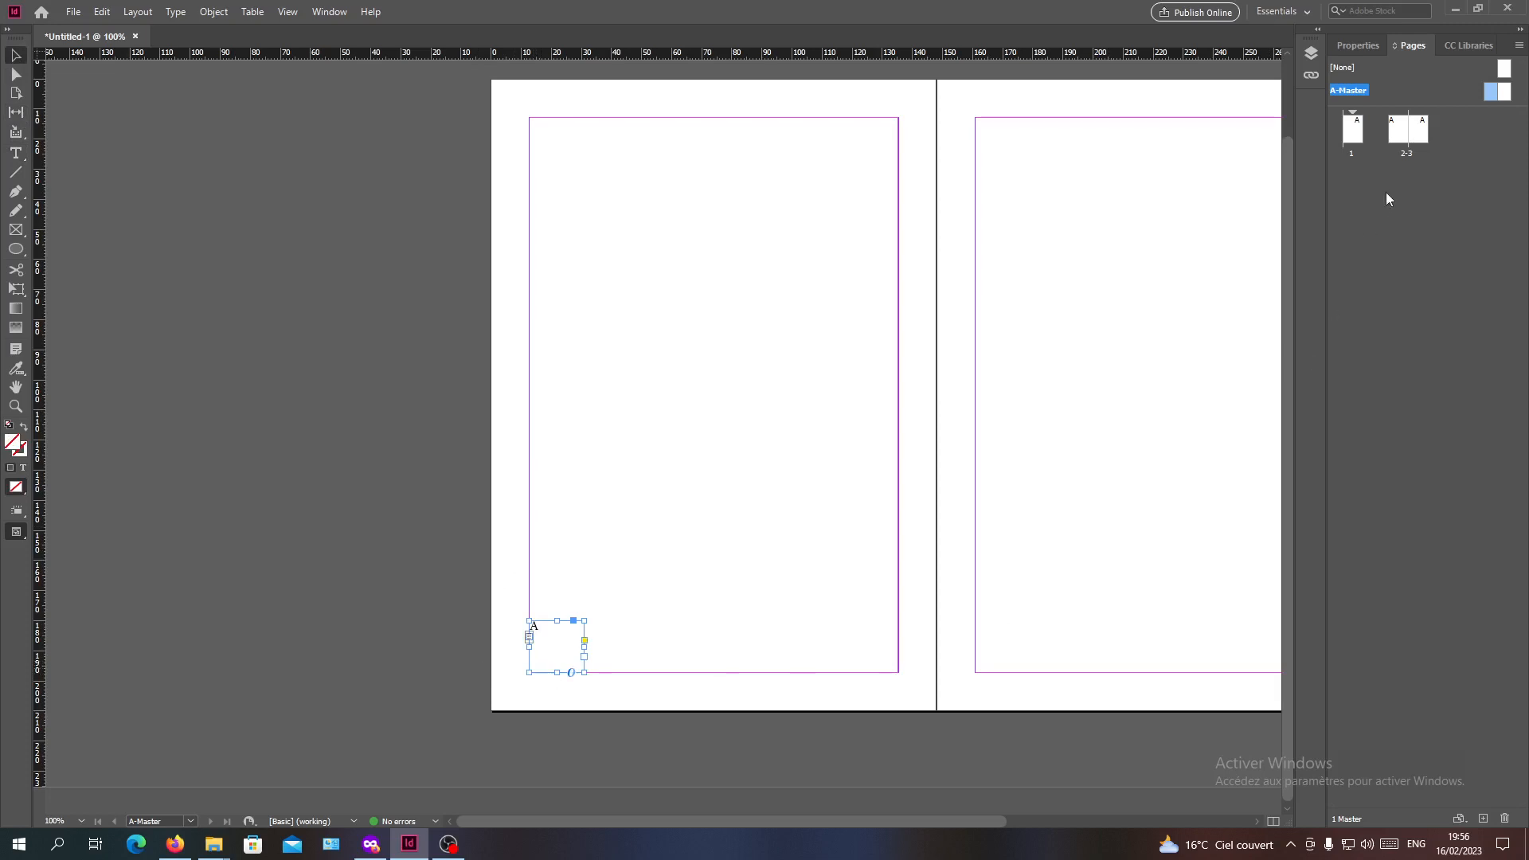
{"action": "left_click", "coordinate": [1505, 93]}
{"action": "double_click", "coordinate": [1506, 95]}
{"action": "left_click", "coordinate": [694, 572]}
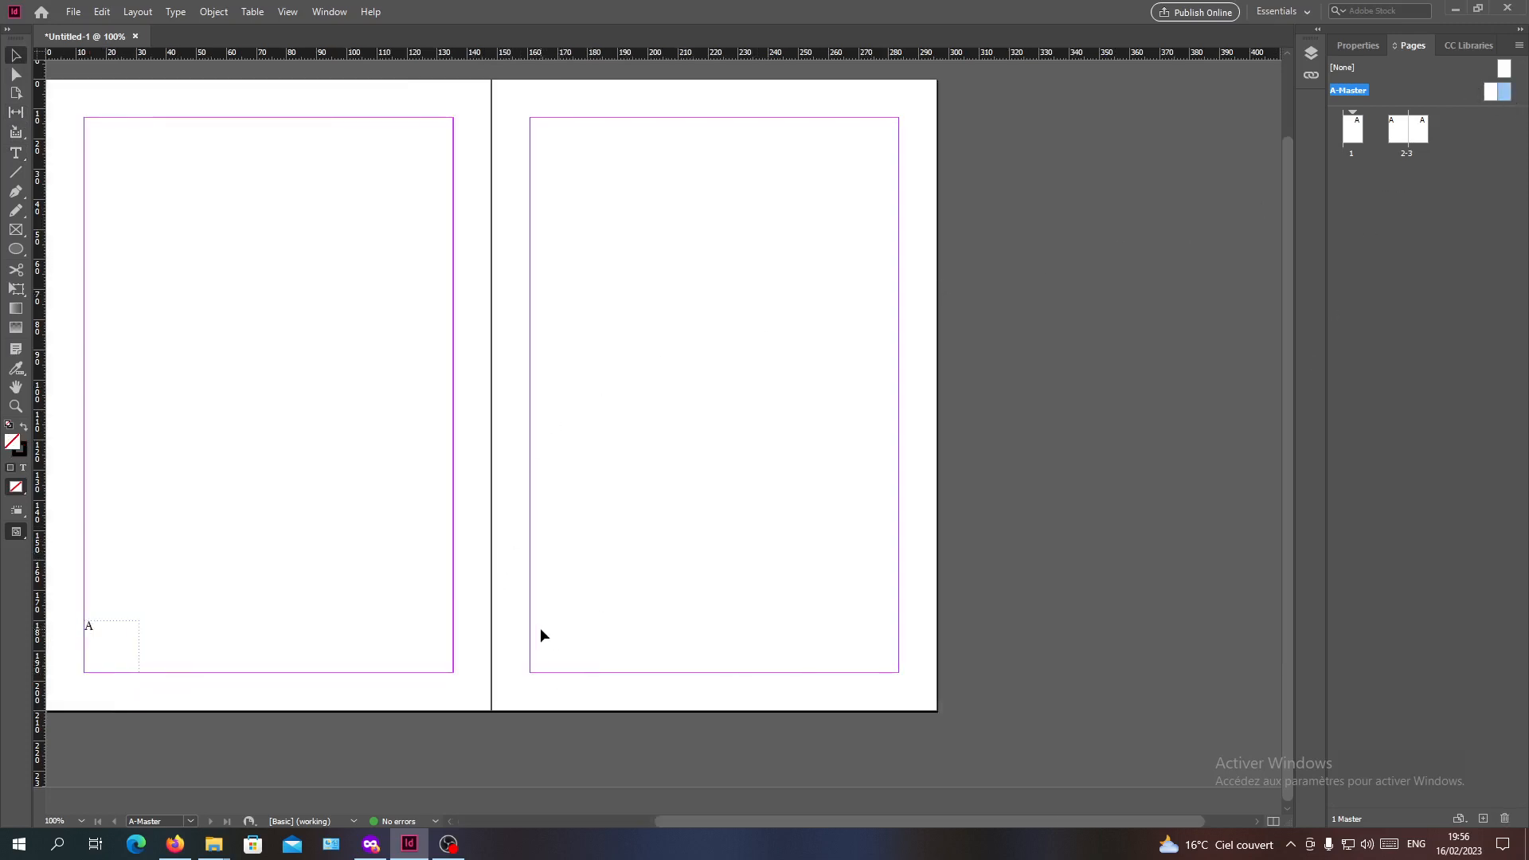
{"action": "key", "text": "ctrl+v"}
{"action": "left_click_drag", "start_coordinate": [666, 438], "coordinate": [875, 670]}
Set the font size of the left master page's page number marker to 26 pt
{"action": "left_click", "coordinate": [94, 650]}
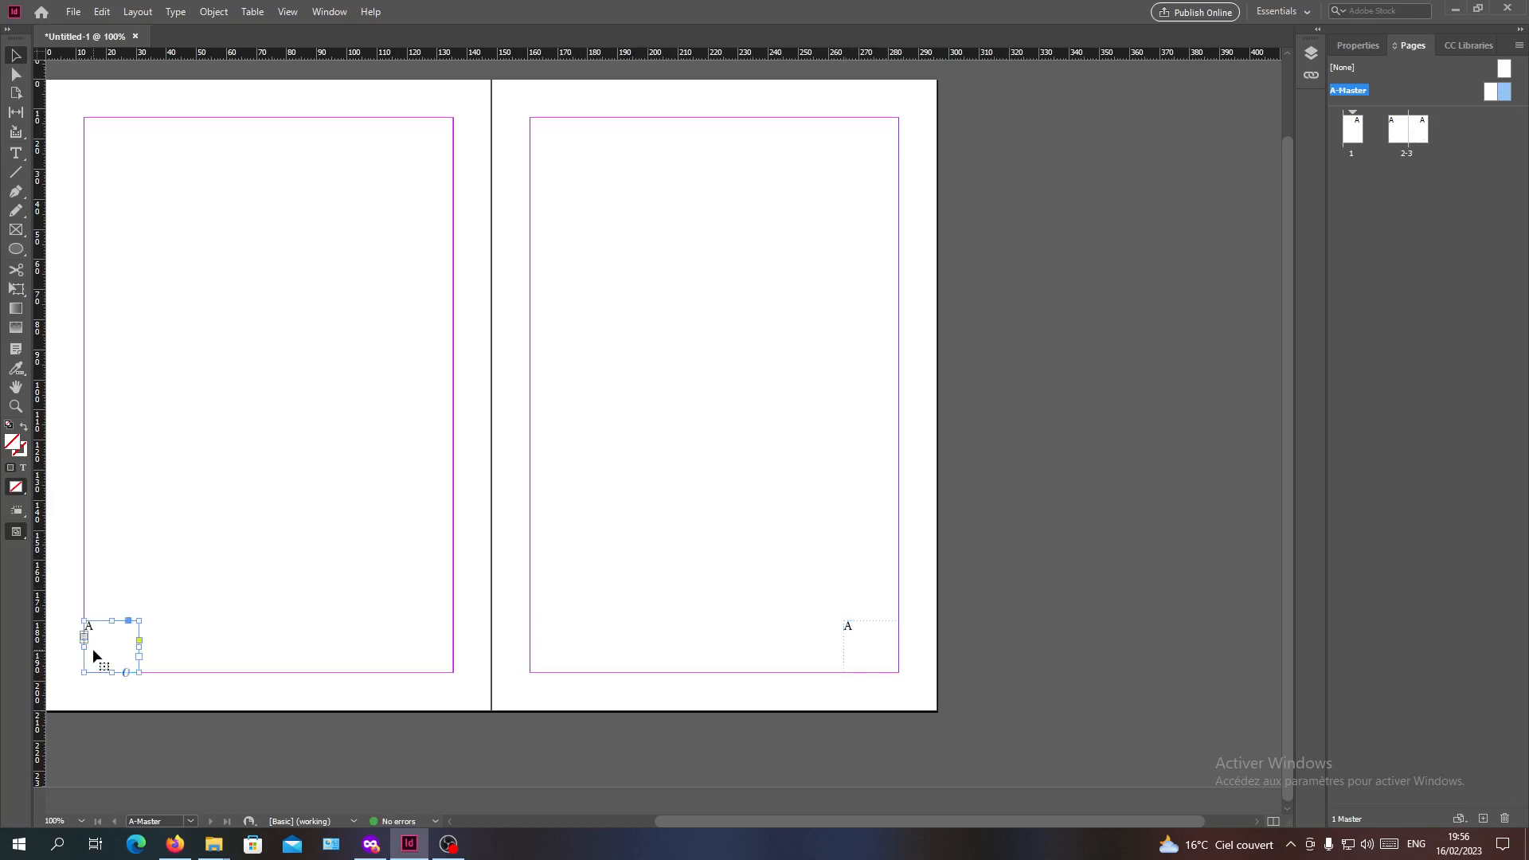
{"action": "double_click", "coordinate": [96, 630]}
{"action": "double_click", "coordinate": [95, 629]}
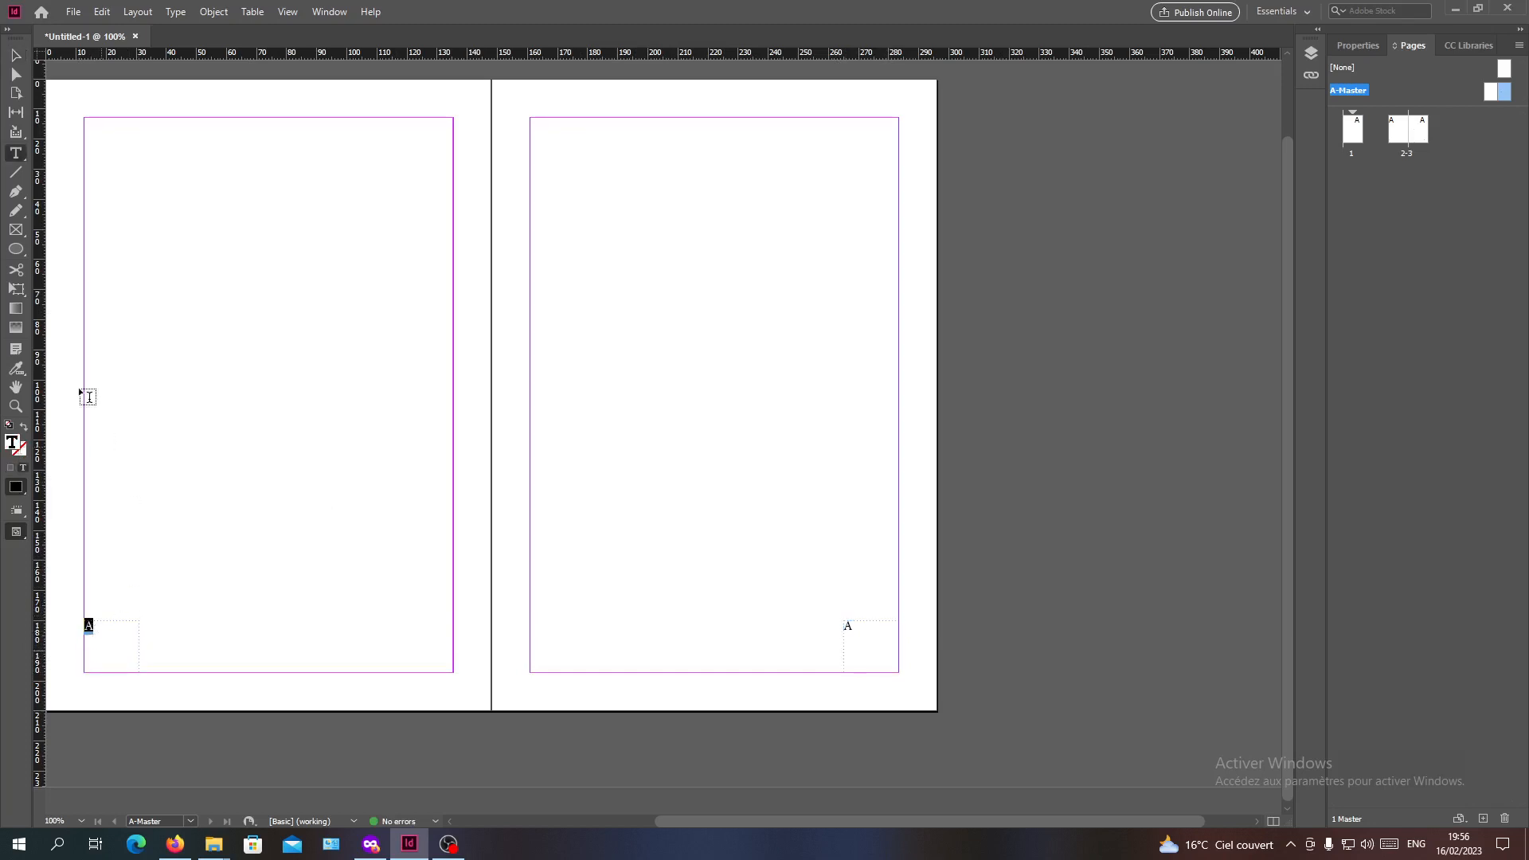
{"action": "left_click", "coordinate": [1356, 46]}
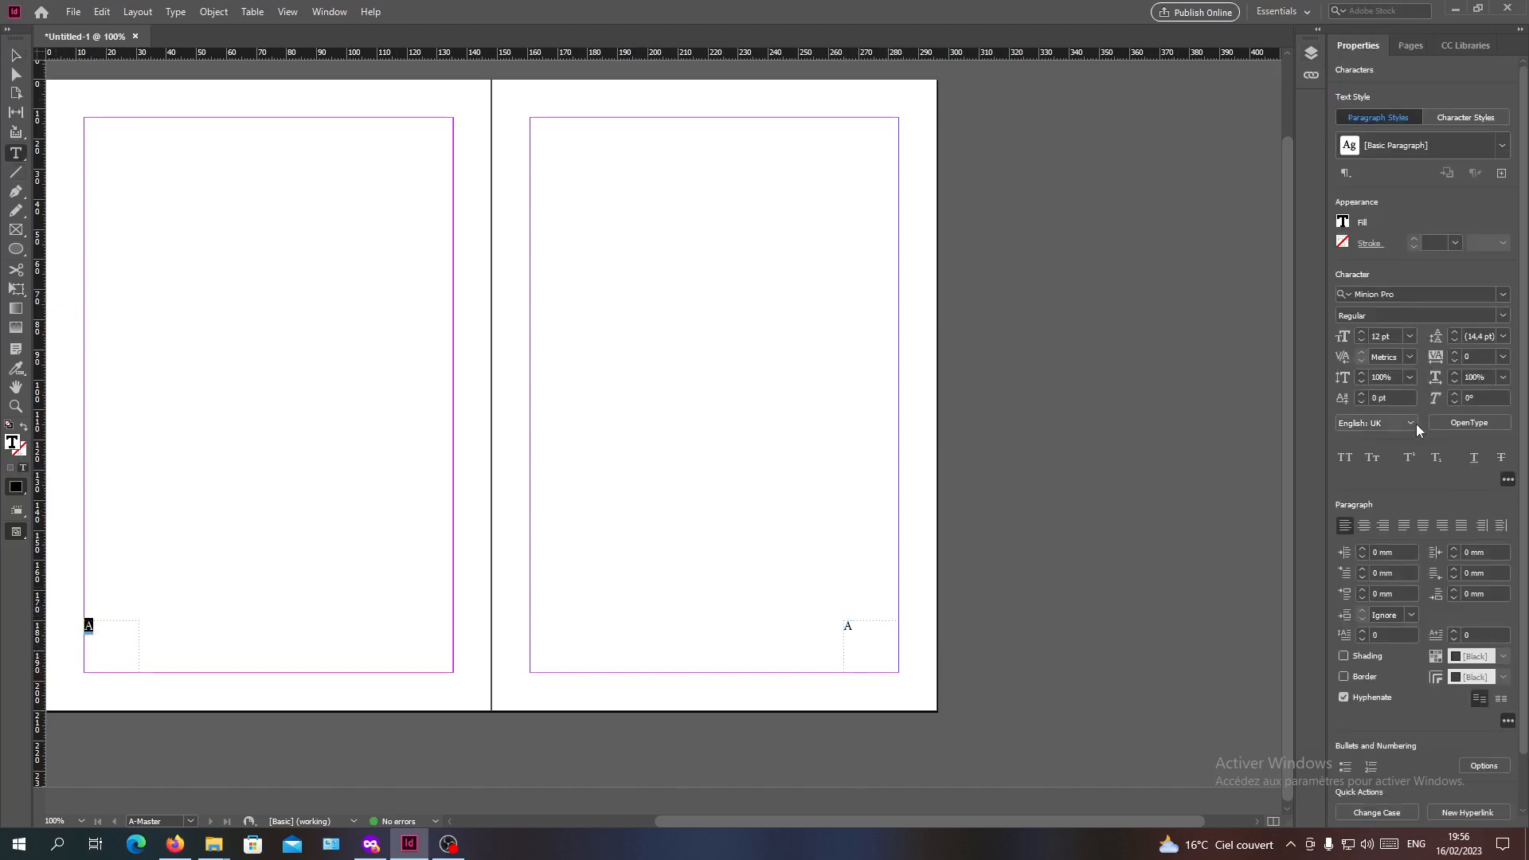
{"action": "left_click", "coordinate": [1366, 333]}
{"action": "left_click", "coordinate": [1366, 333]}
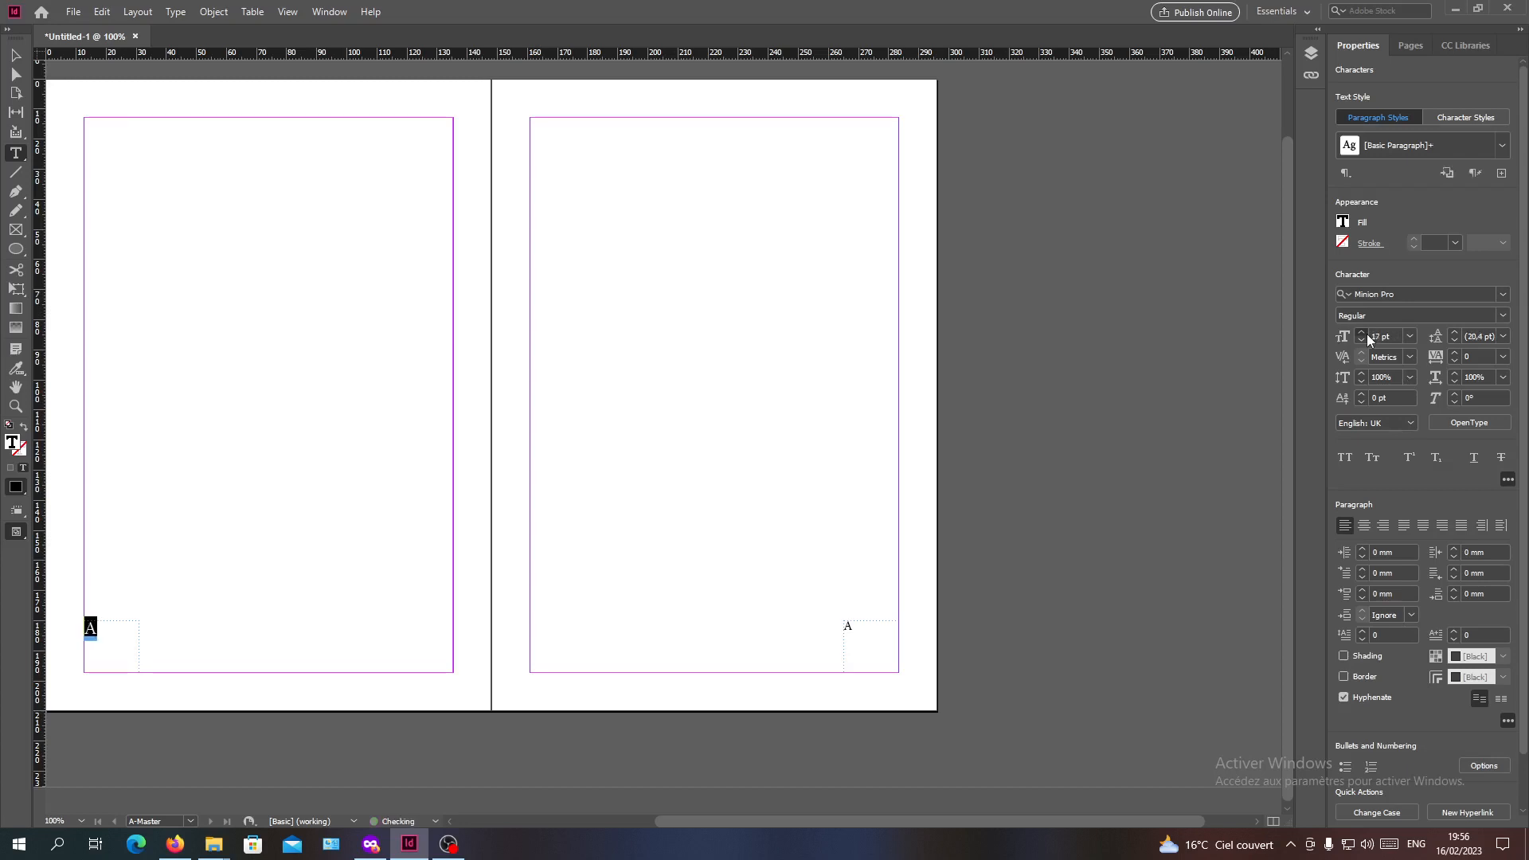
{"action": "left_click", "coordinate": [1366, 333]}
{"action": "left_click", "coordinate": [1366, 333]}
{"action": "left_click", "coordinate": [1367, 333]}
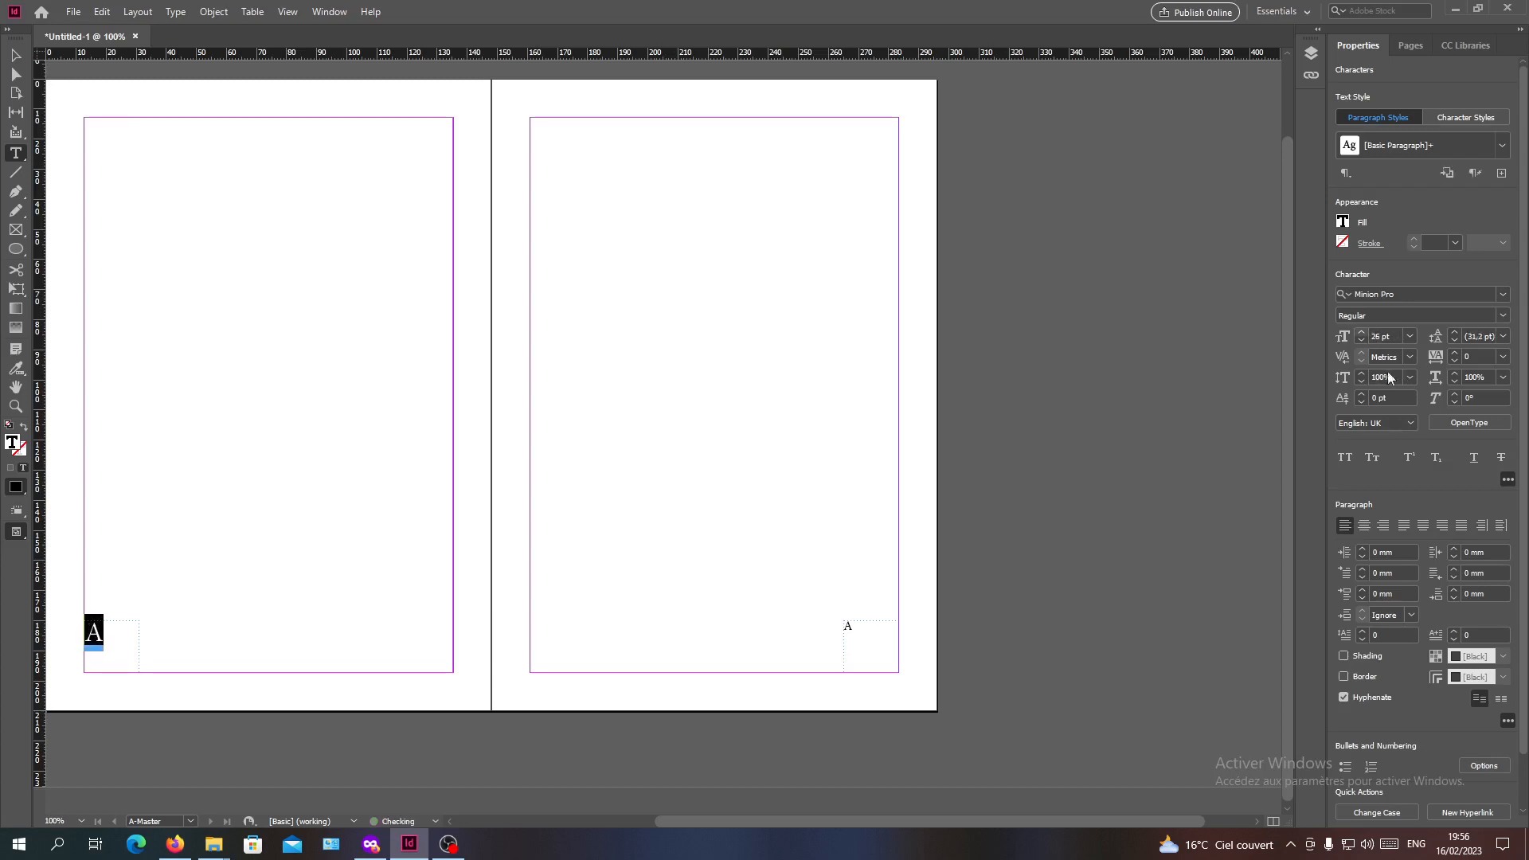
Centre the page number marker horizontally within its frame on the left master page
{"action": "left_click", "coordinate": [1367, 528]}
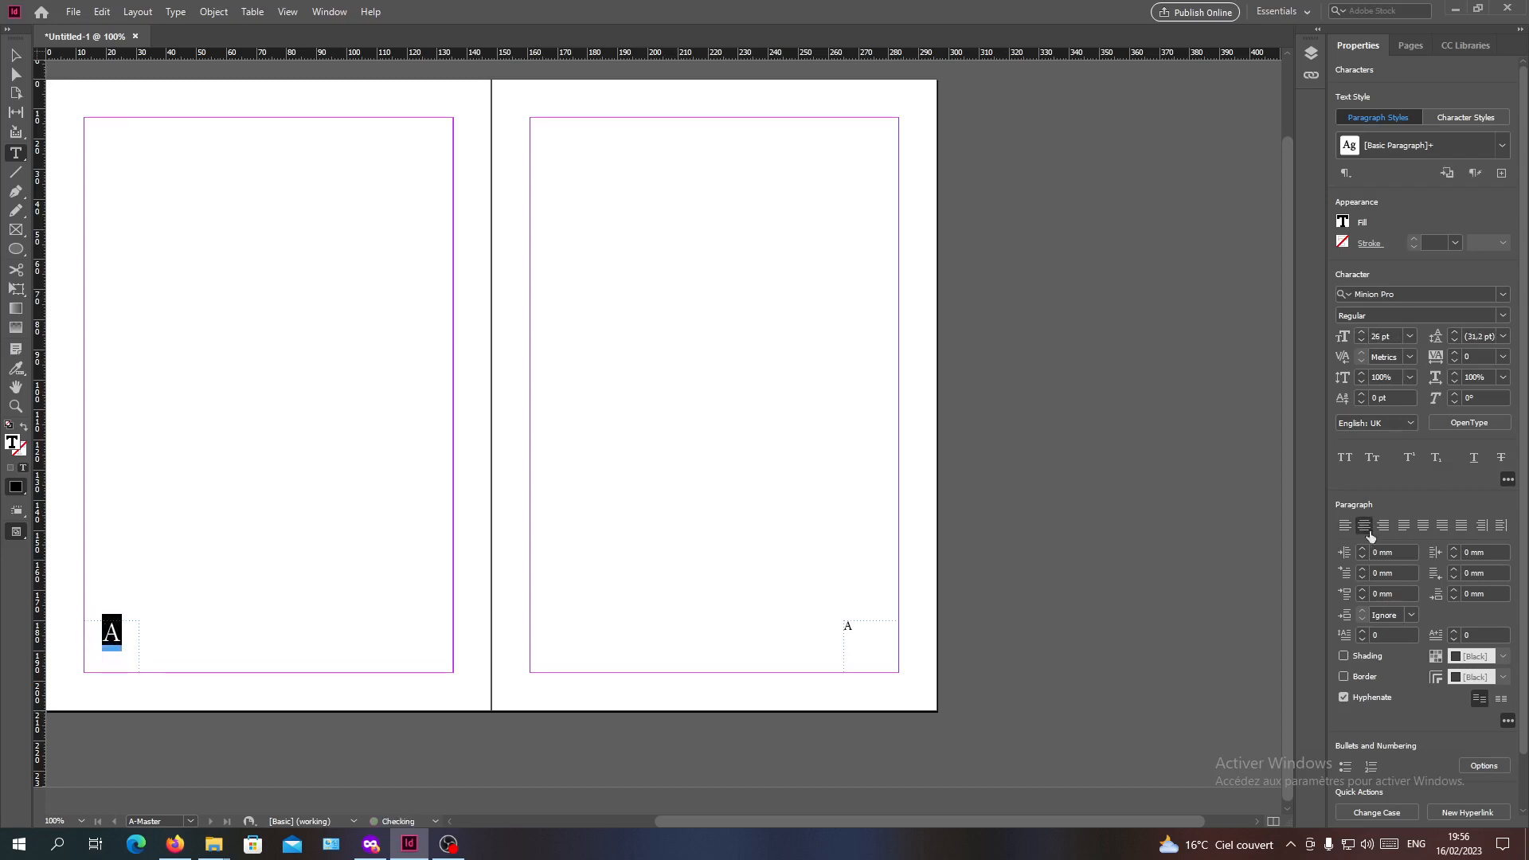
{"action": "left_click", "coordinate": [1461, 526]}
{"action": "left_click", "coordinate": [1442, 526]}
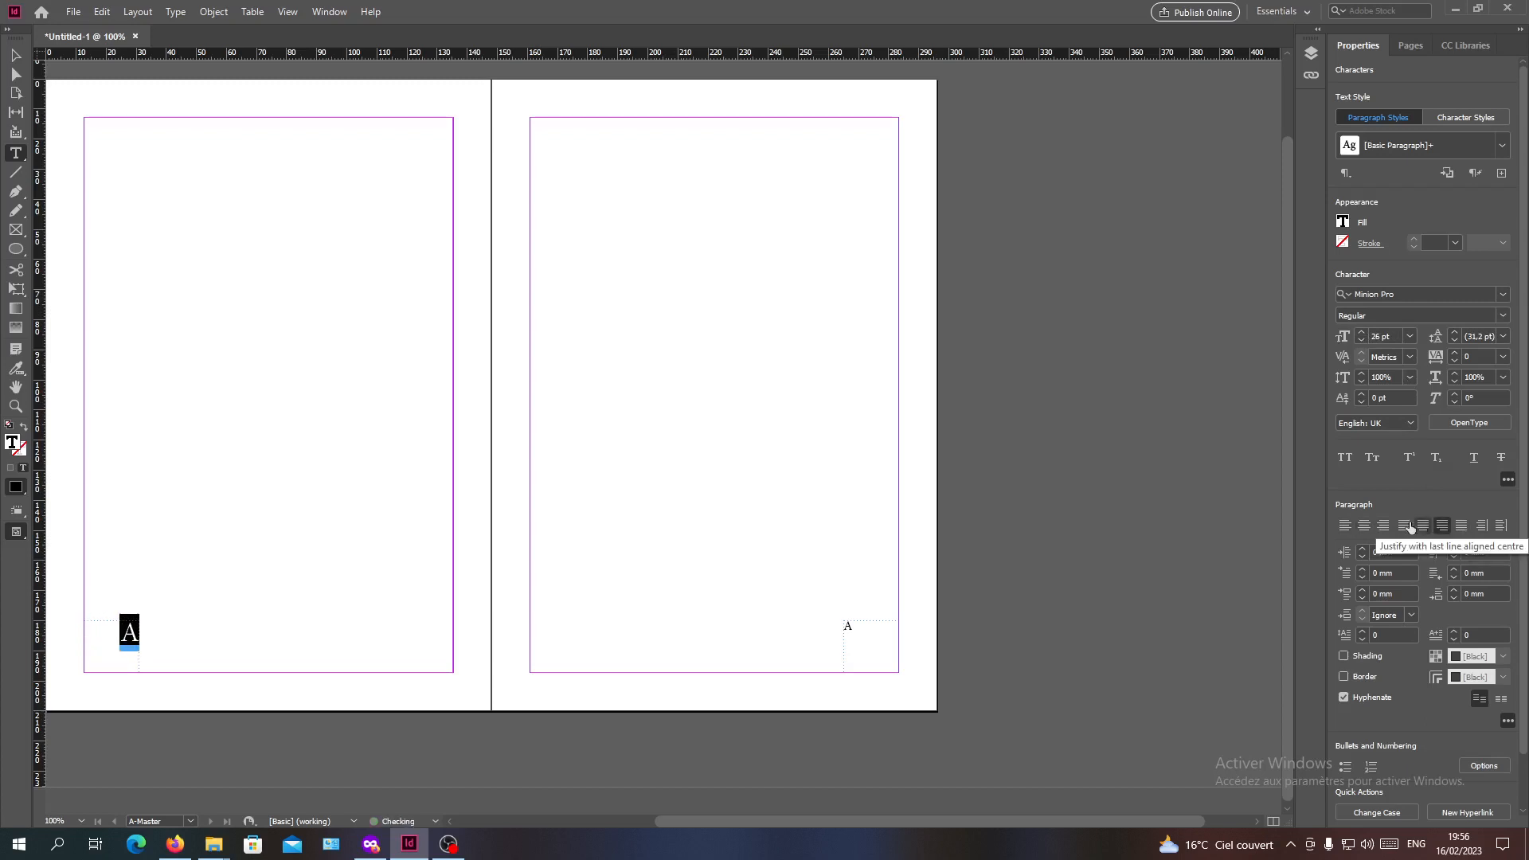
{"action": "left_click", "coordinate": [1364, 525]}
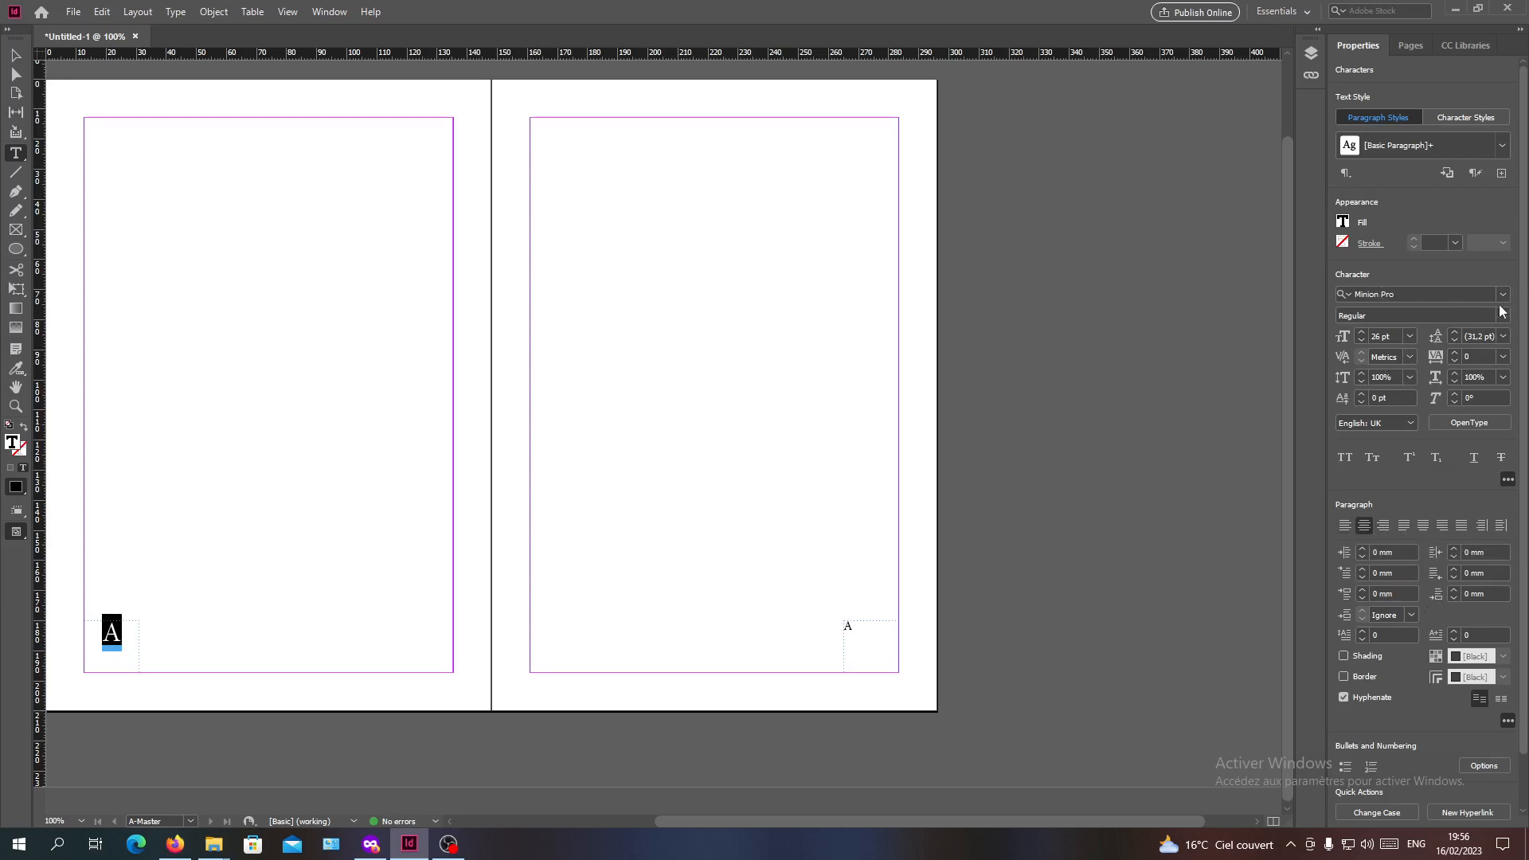
Draw a vertical line about 17 mm long just right of the left master page number, with a thicker yellow stroke
{"action": "left_click", "coordinate": [15, 172]}
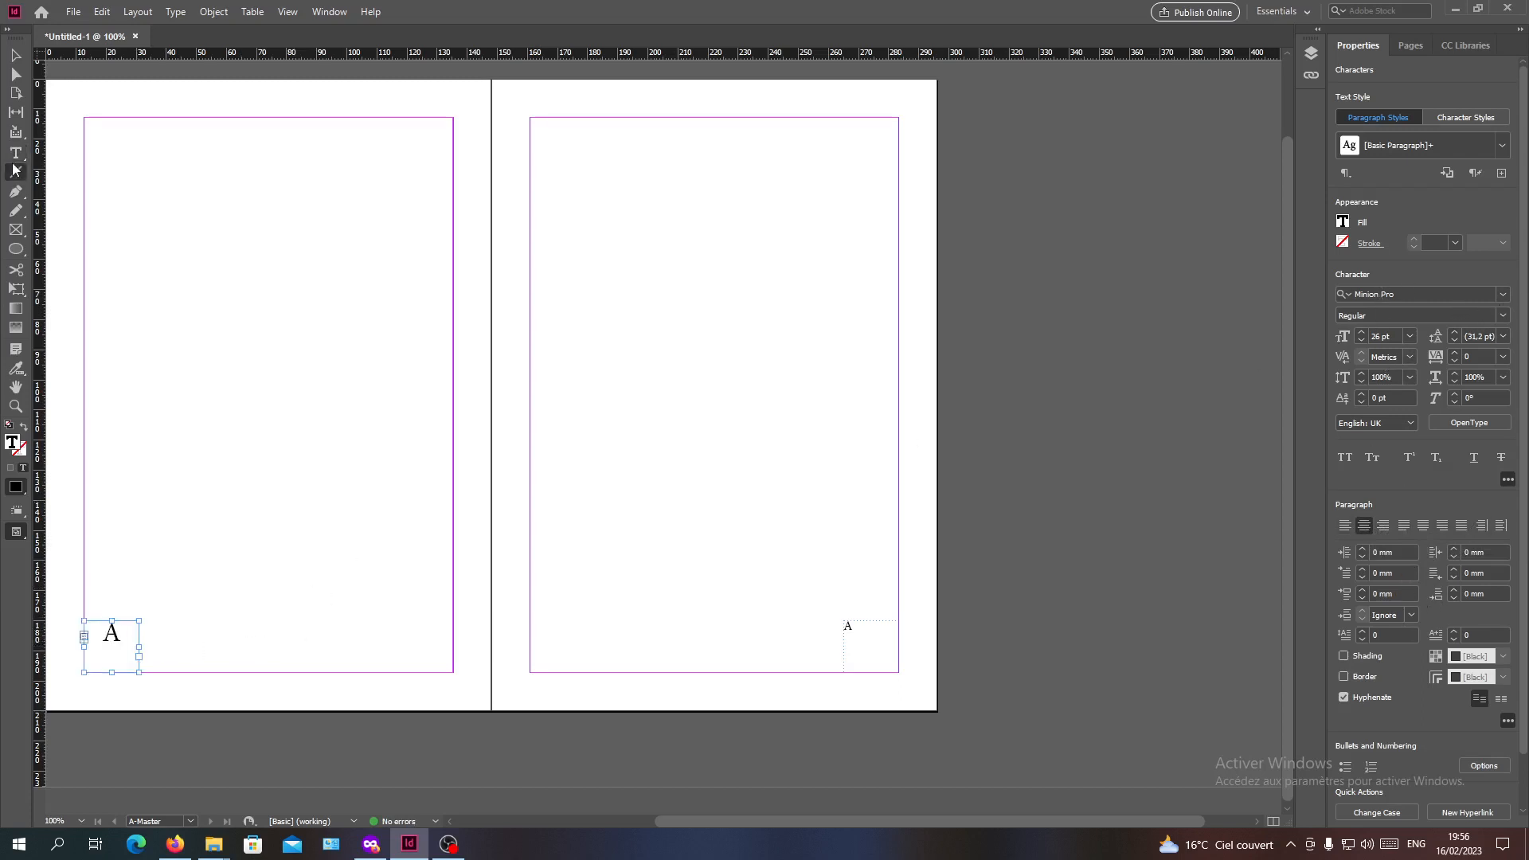
{"action": "left_click_drag", "start_coordinate": [145, 621], "coordinate": [145, 672]}
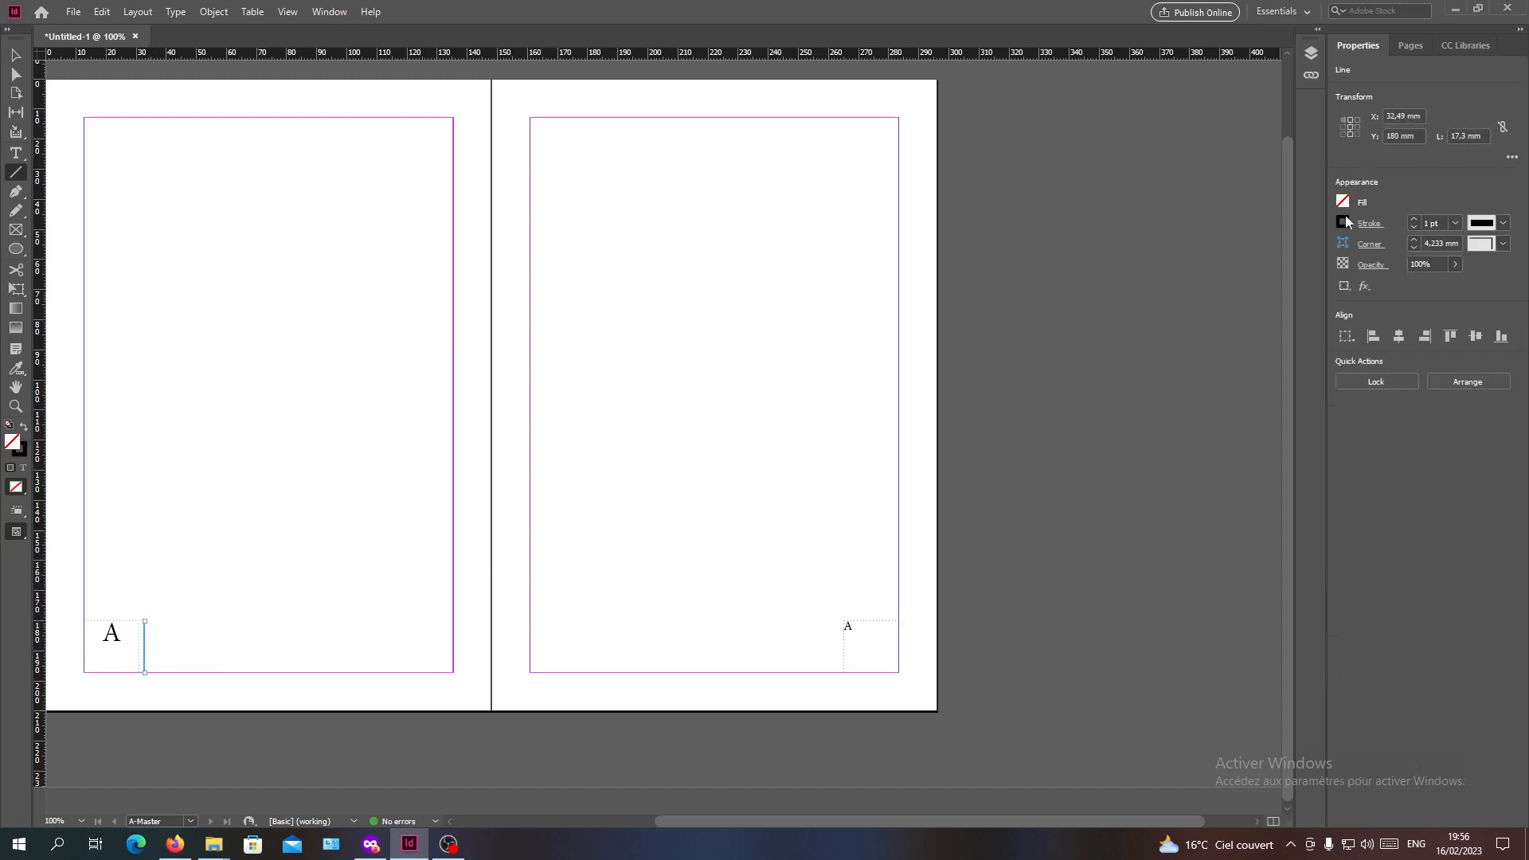
{"action": "left_click", "coordinate": [1342, 223]}
{"action": "left_click", "coordinate": [1226, 431]}
{"action": "left_click", "coordinate": [1454, 223]}
{"action": "left_click", "coordinate": [1447, 342]}
{"action": "left_click", "coordinate": [358, 398]}
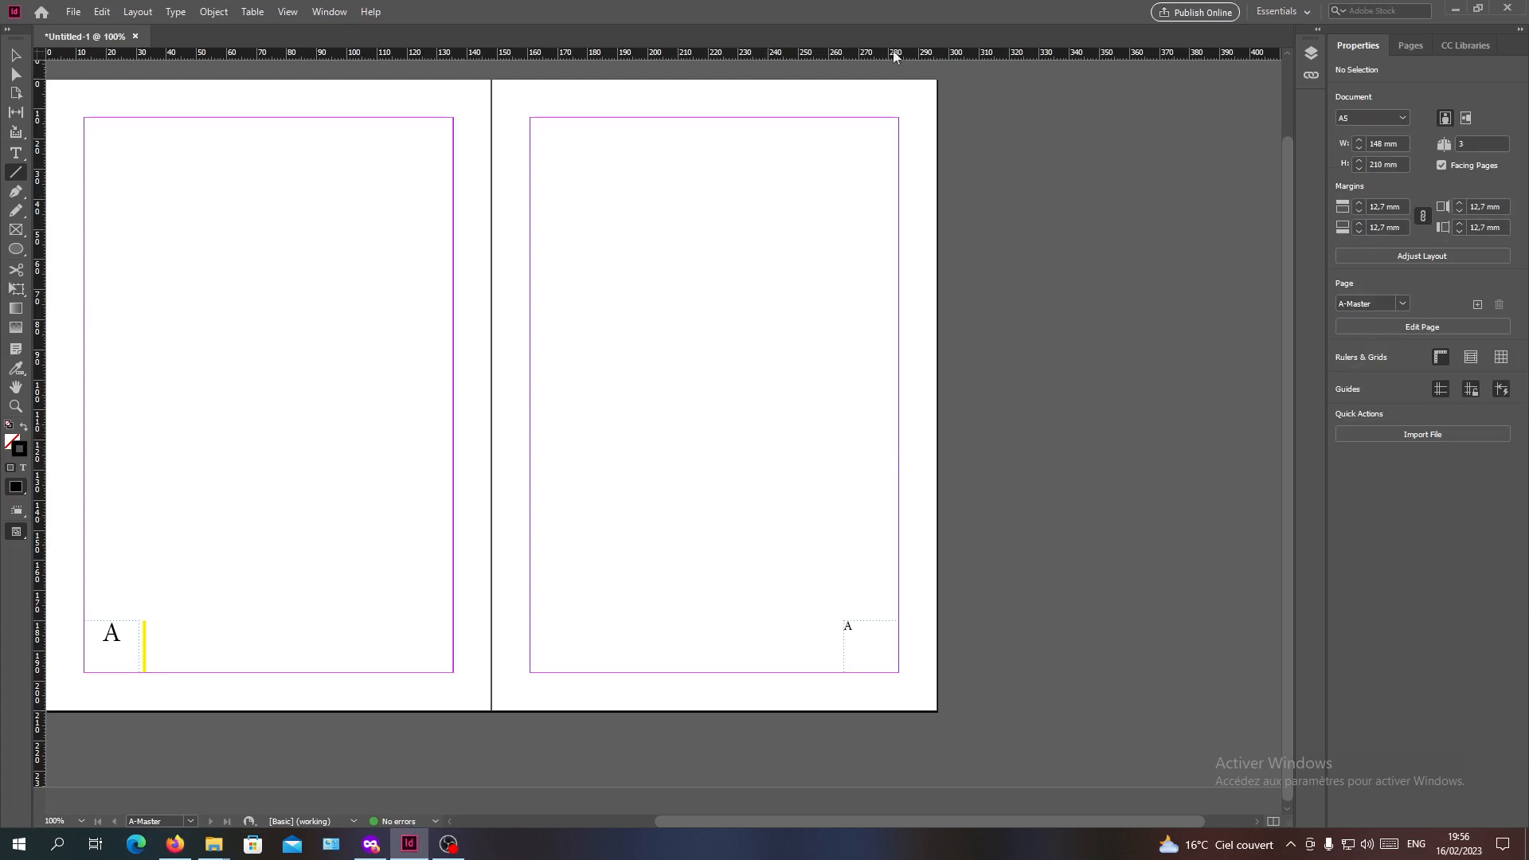
Check the automatic page numbers on page 1 and on the 2-3 spread
{"action": "left_click", "coordinate": [1401, 36]}
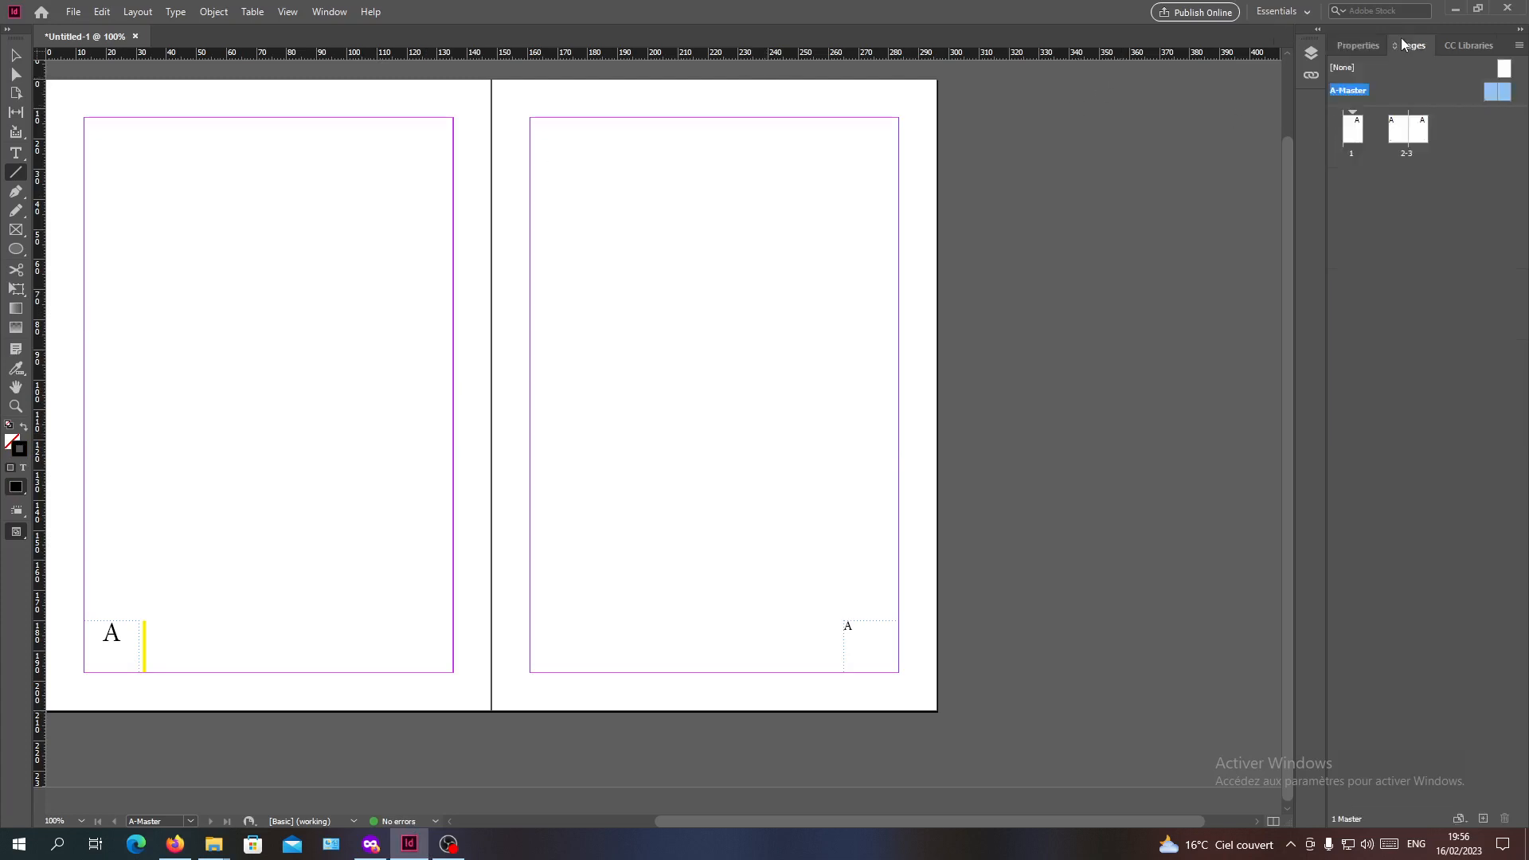
{"action": "double_click", "coordinate": [1356, 142]}
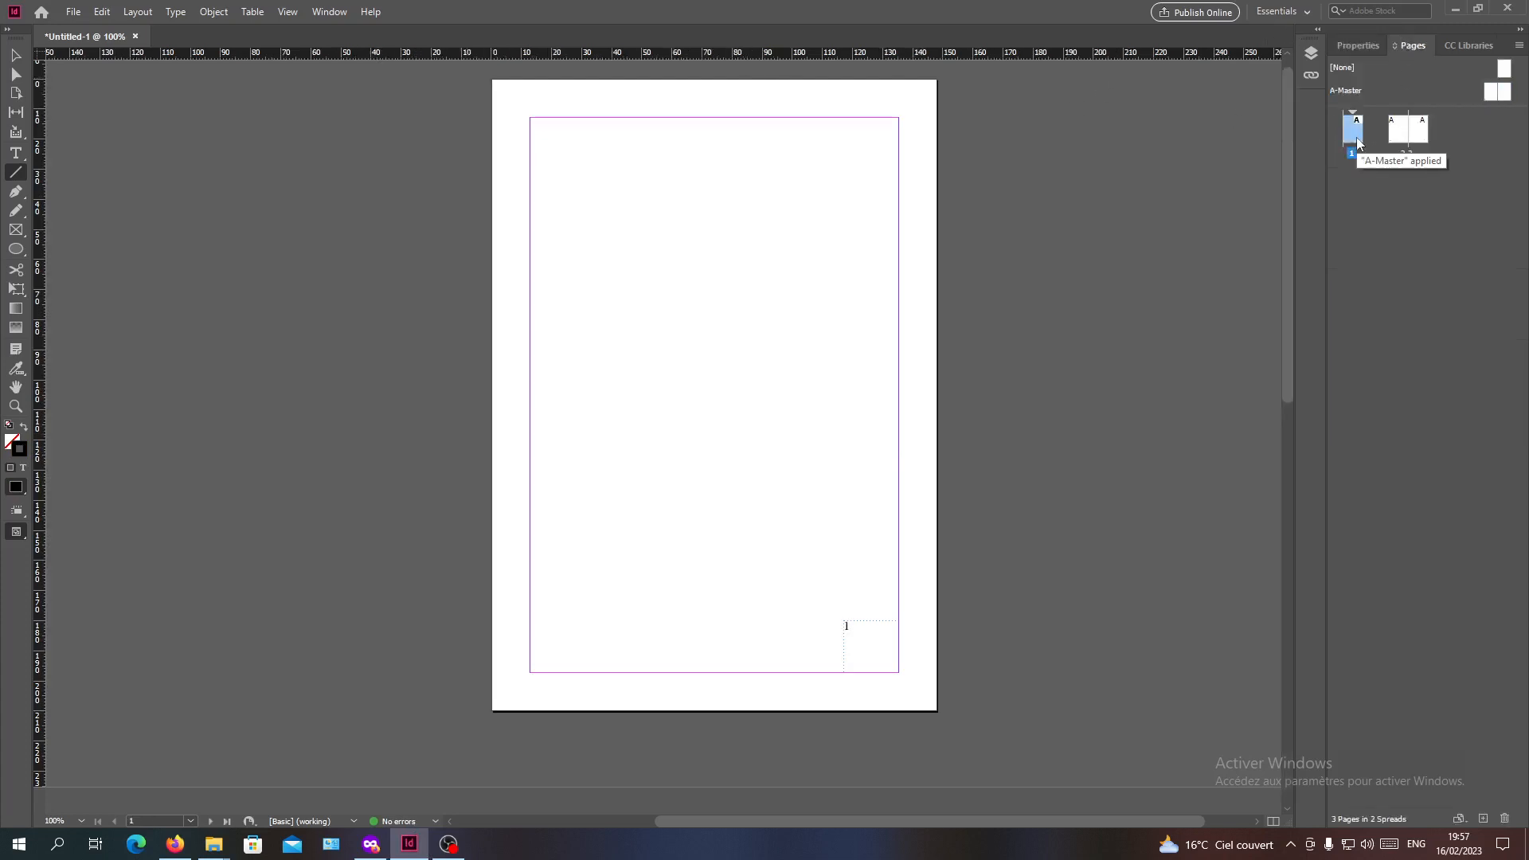
{"action": "double_click", "coordinate": [1403, 137]}
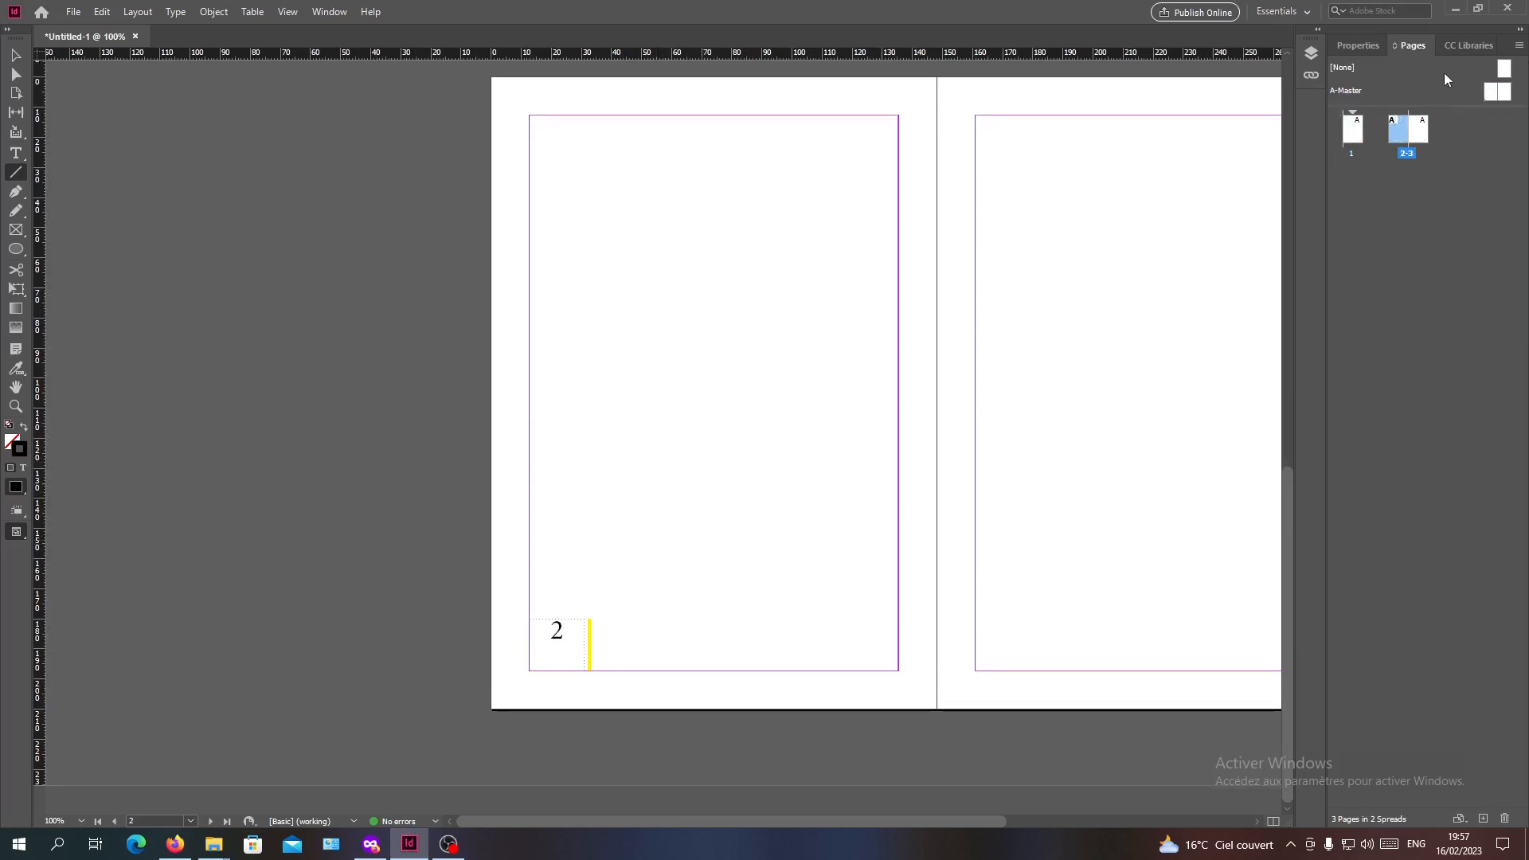
{"action": "double_click", "coordinate": [1352, 130]}
{"action": "double_click", "coordinate": [1397, 137]}
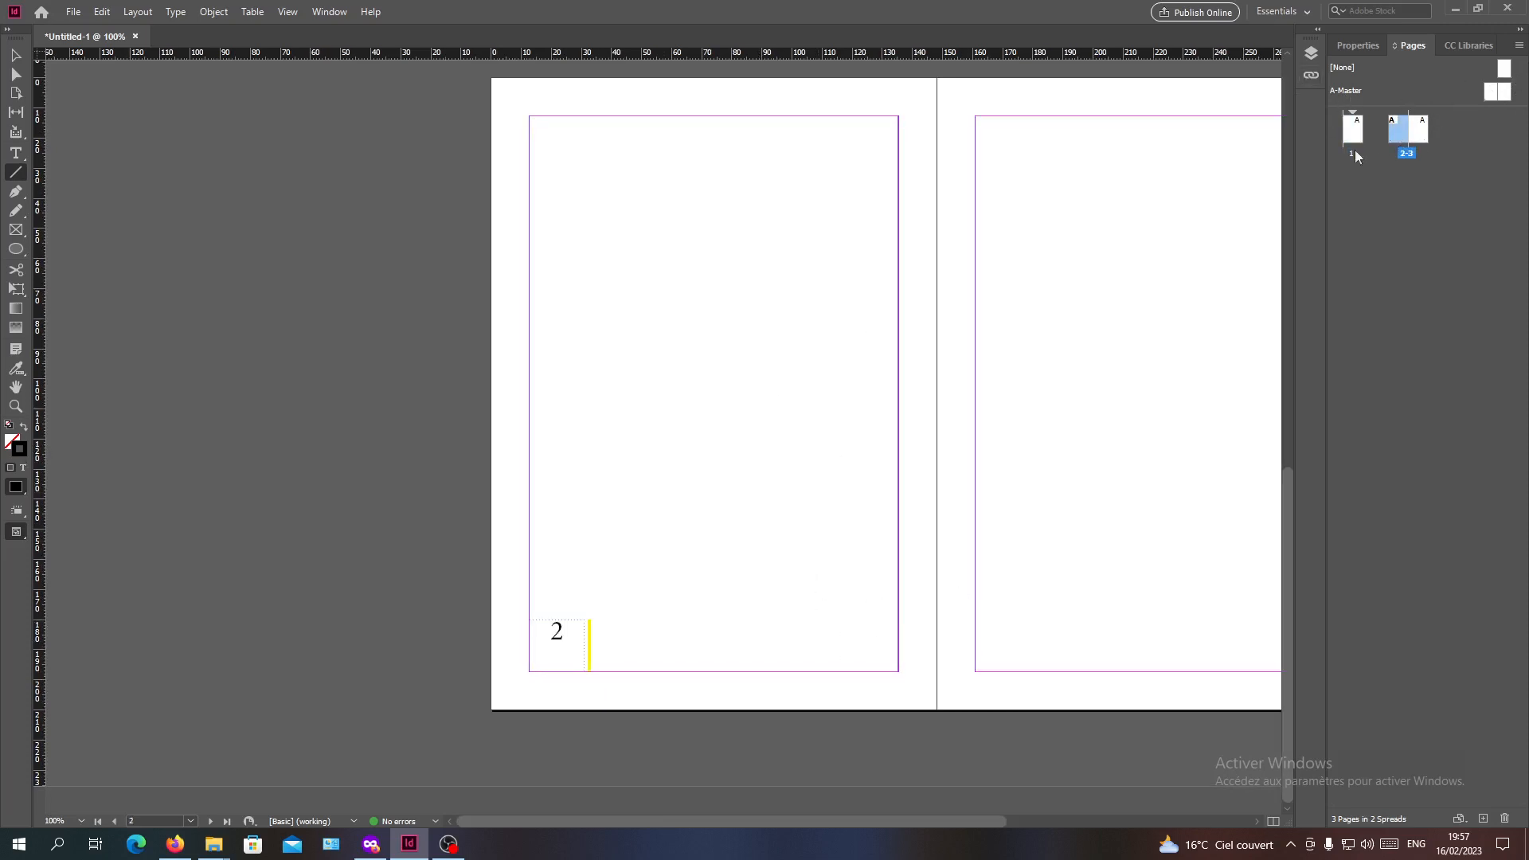
{"action": "left_click", "coordinate": [1429, 135]}
{"action": "double_click", "coordinate": [1422, 137]}
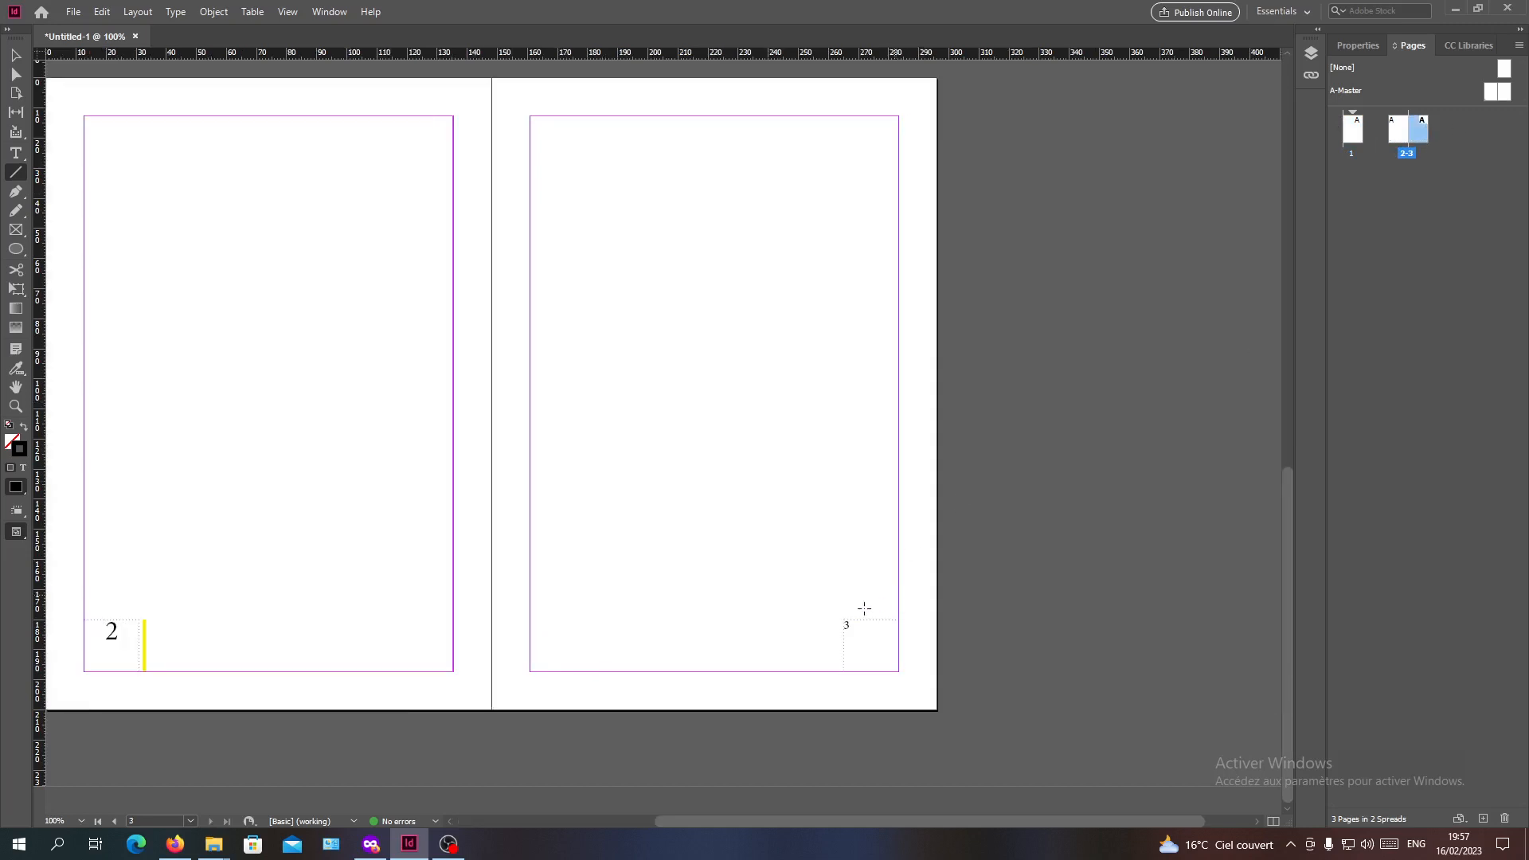
{"action": "key", "text": "c"}
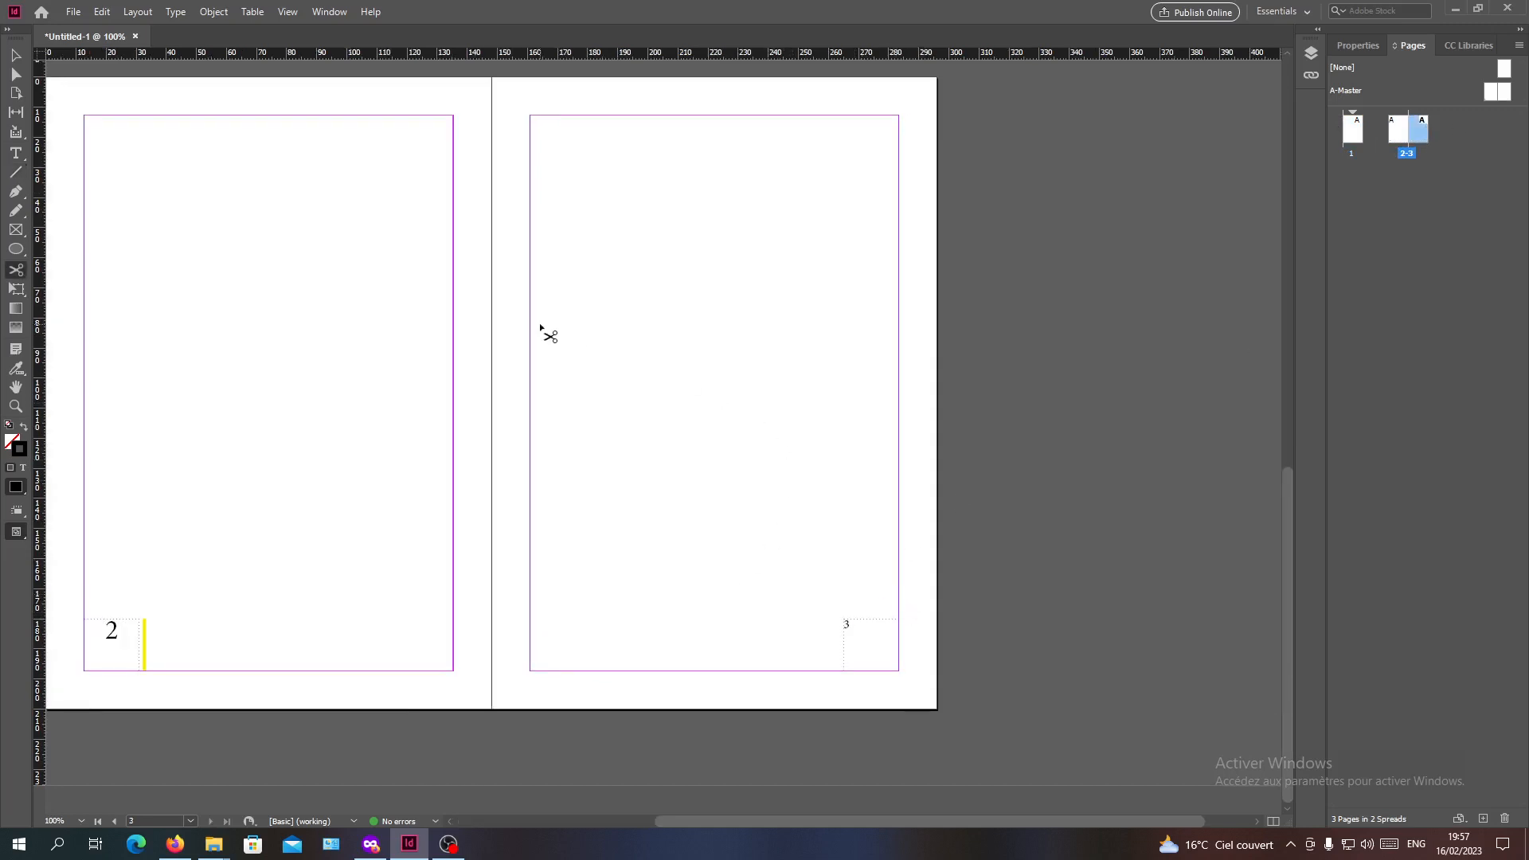
{"action": "left_click", "coordinate": [15, 75]}
{"action": "key", "text": "ctrl+minus"}
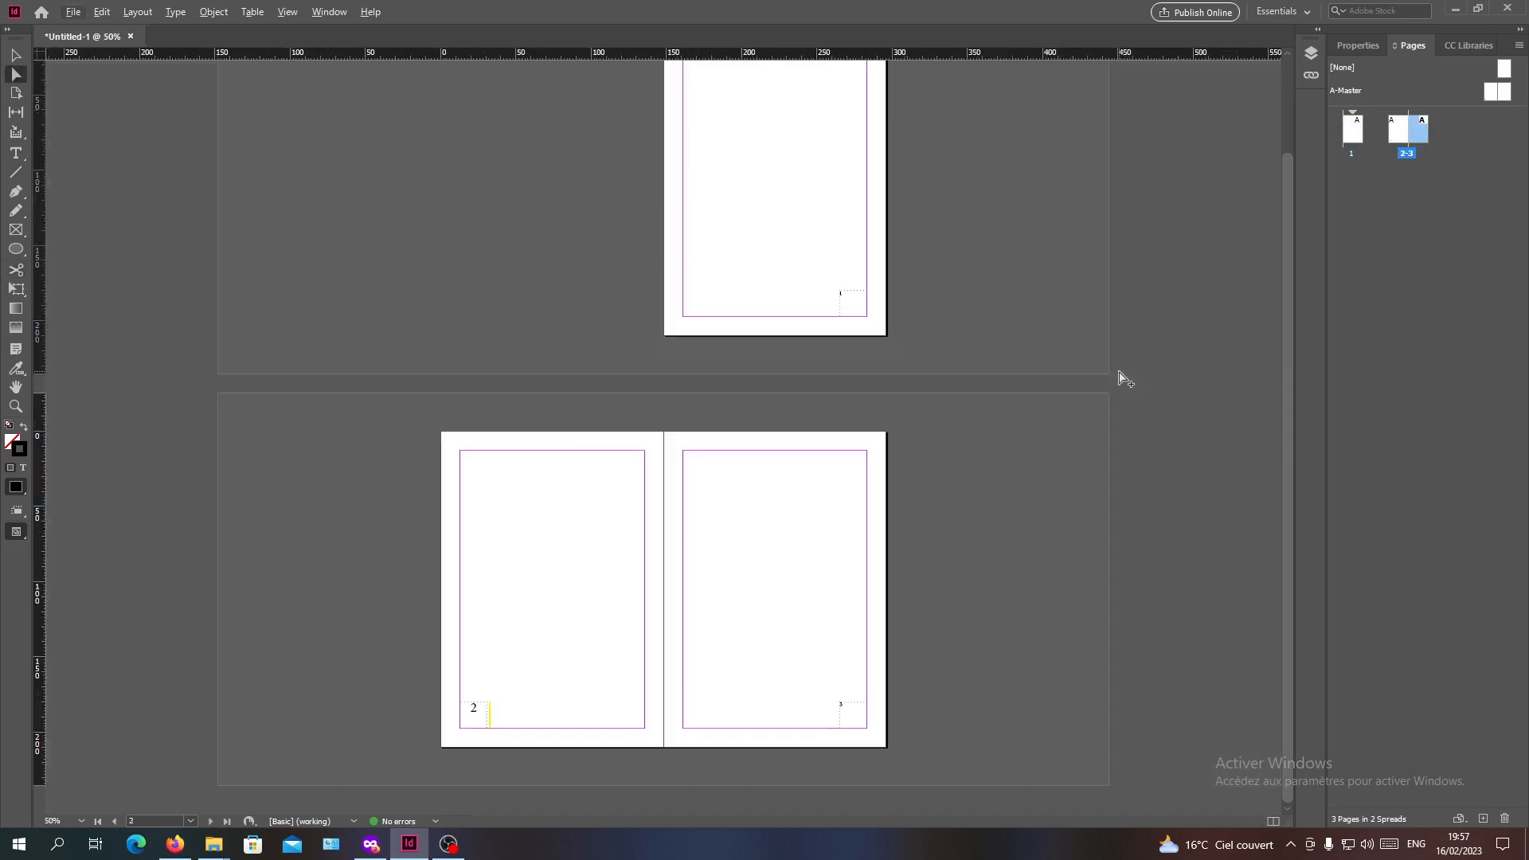